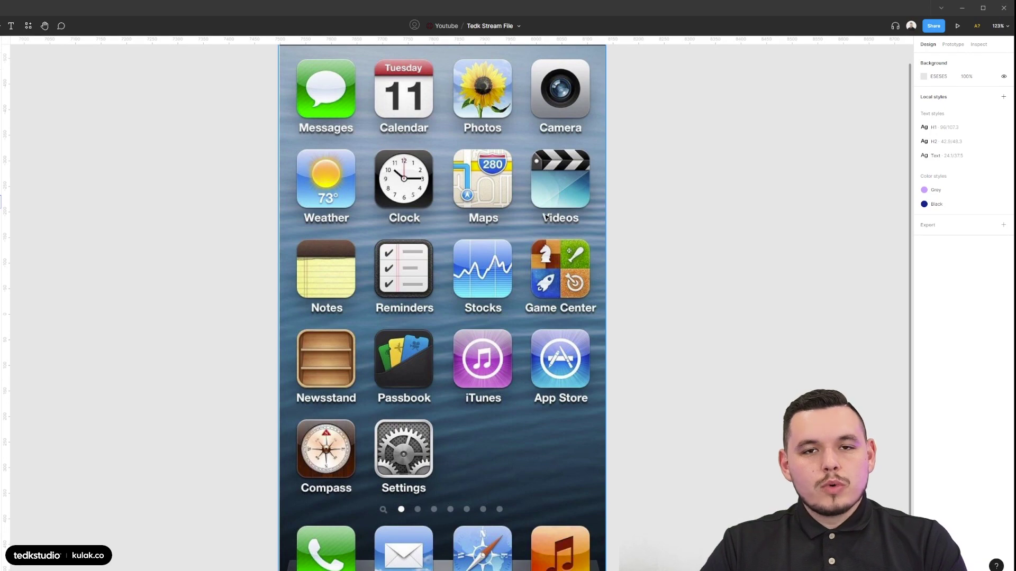
Examine the app icons on the old iPhone home screen reference, up close and as a whole.
scroll(696, 198, down, 3)
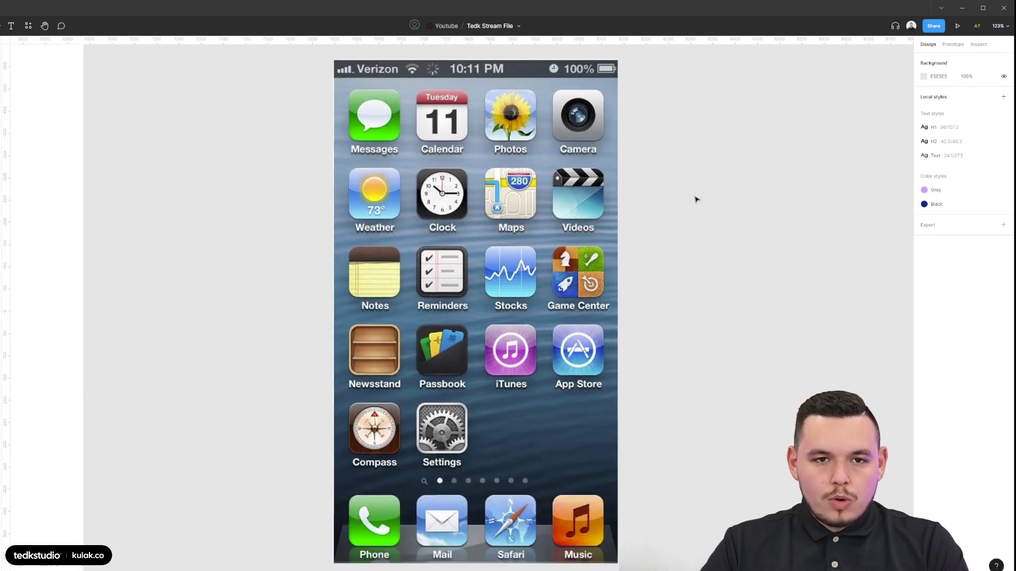
click(624, 378)
scroll(668, 352, up, 3)
click(686, 353)
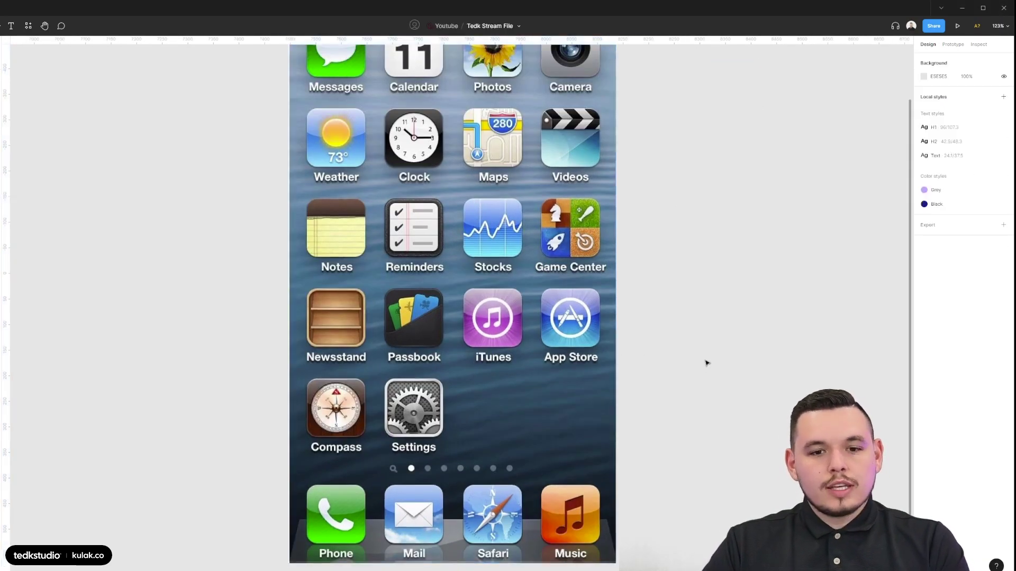
scroll(473, 406, up, 2)
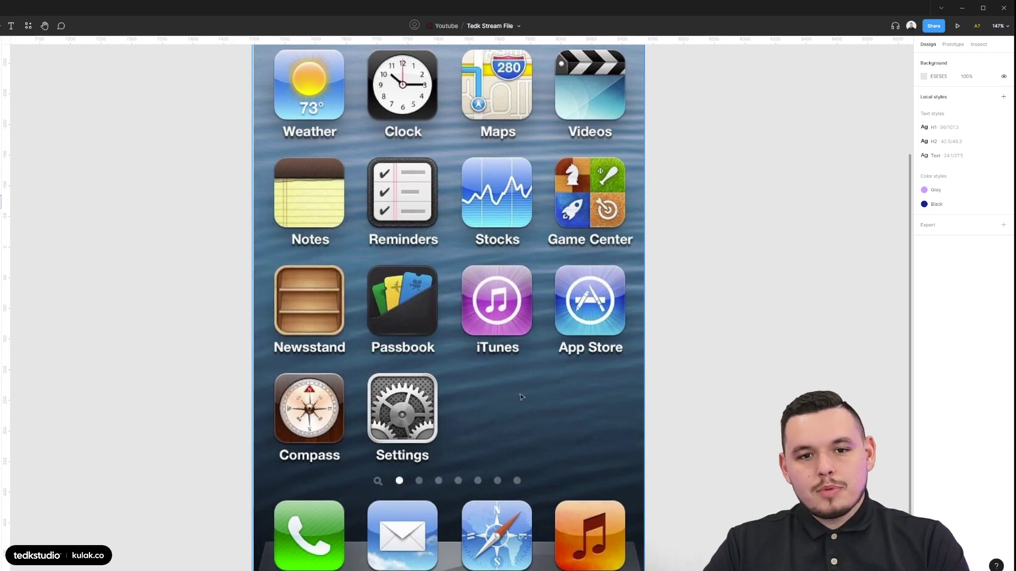
scroll(424, 392, up, 5)
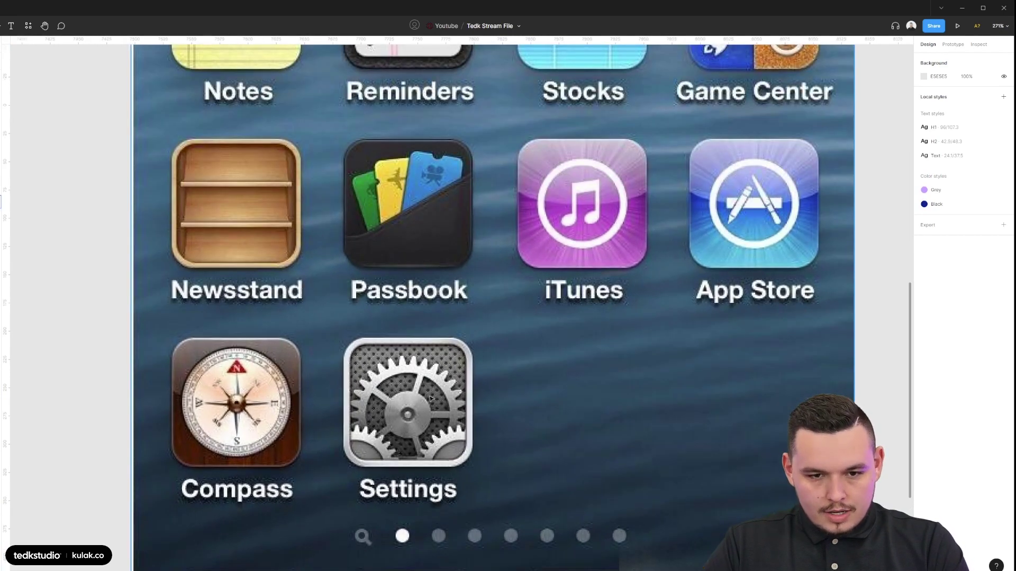
scroll(416, 374, down, 3)
scroll(404, 392, up, 3)
scroll(397, 412, down, 5)
scroll(732, 360, up, 3)
scroll(274, 335, up, 3)
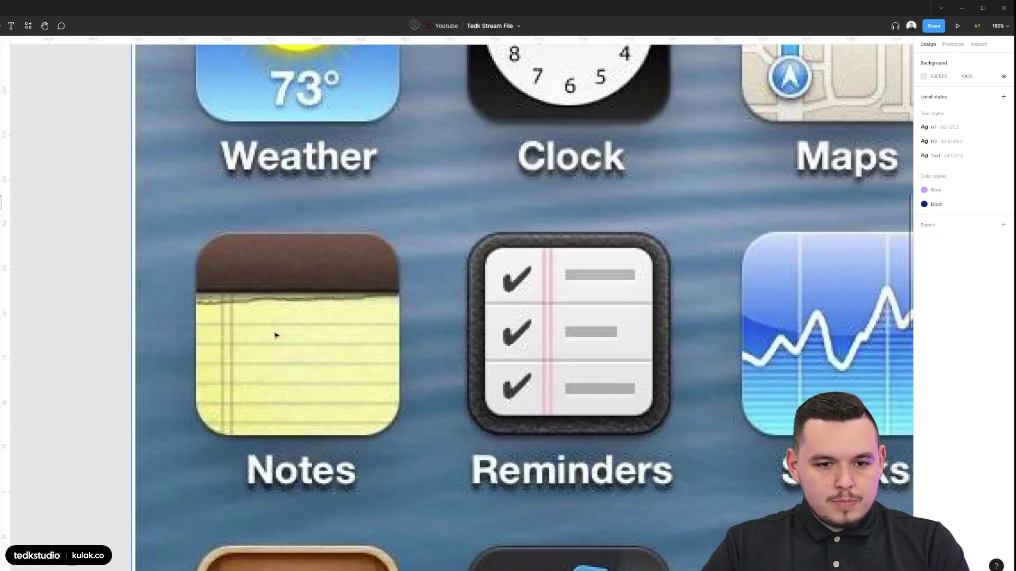
scroll(256, 324, down, 10)
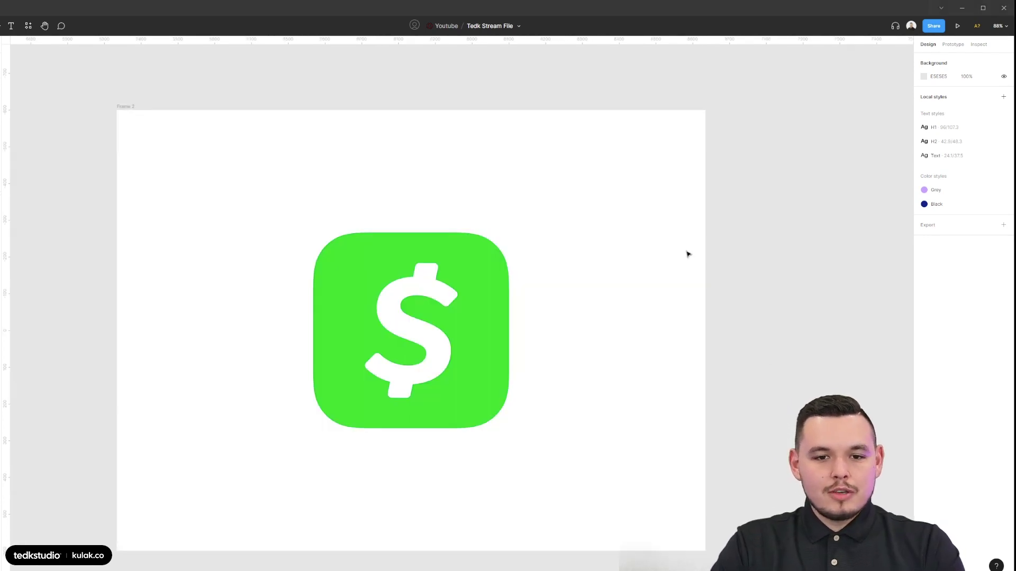
drag(688, 252, 270, 436)
click(507, 500)
scroll(492, 491, right, 2)
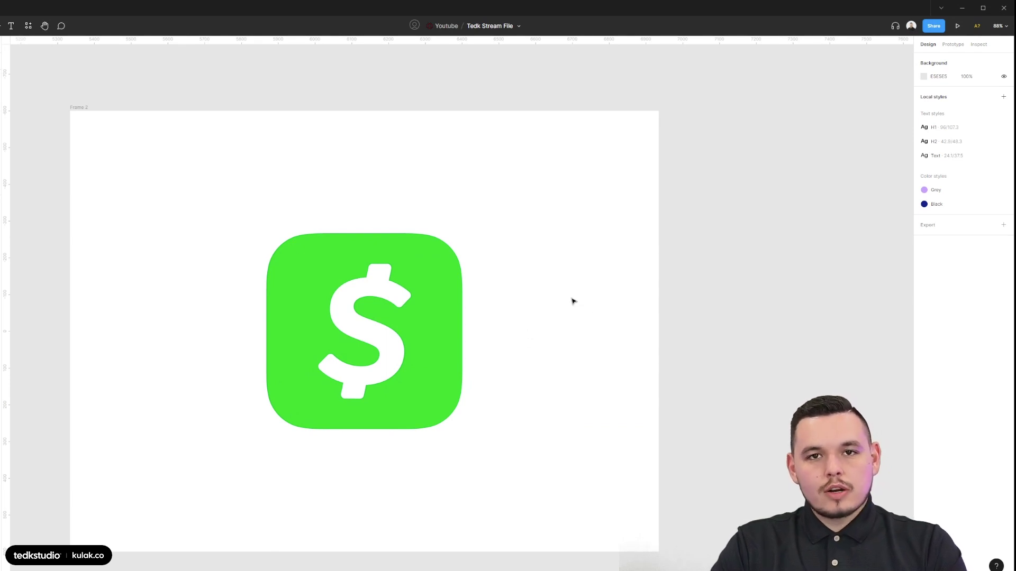
scroll(585, 305, left, 3)
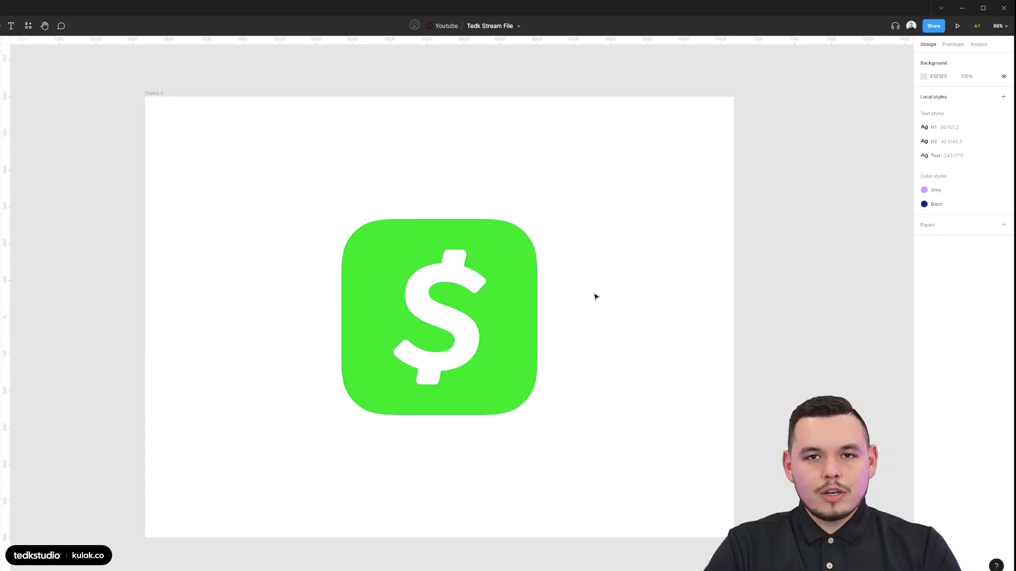
Change the fill of the dollar icon's green rounded square from solid to a linear gradient.
click(404, 349)
scroll(404, 349, up, 3)
scroll(506, 315, down, 3)
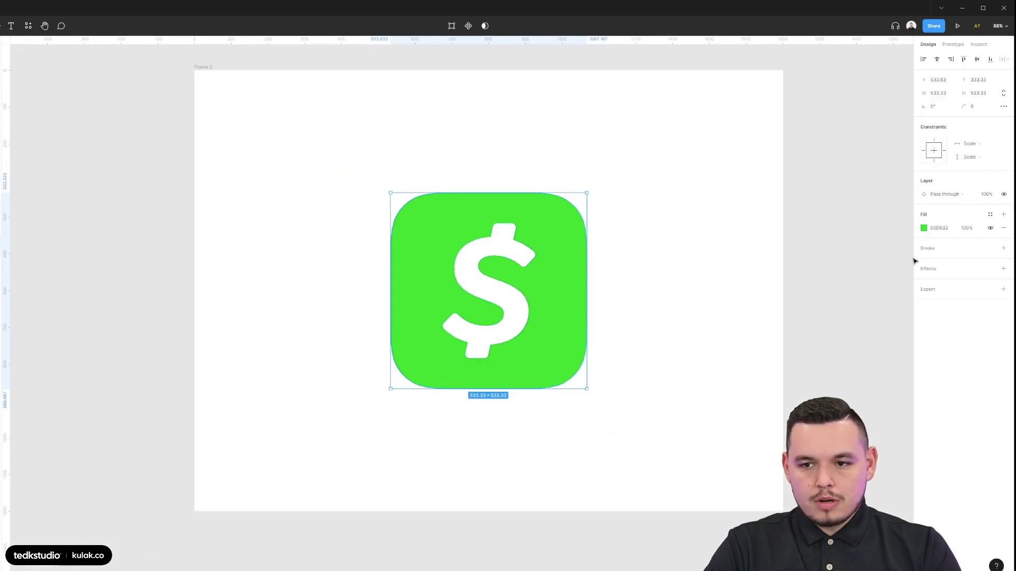
click(924, 228)
click(827, 229)
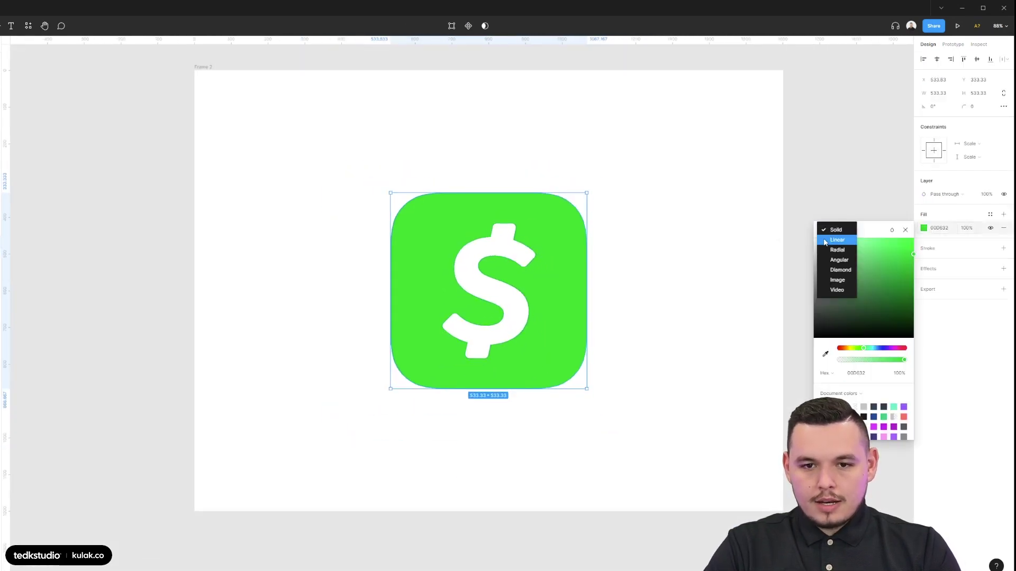
click(824, 242)
Make the gradient's transparent end stop fully opaque and shade the fill from darker green at the top to brighter green at the bottom.
scroll(554, 238, up, 1)
scroll(554, 239, up, 1)
scroll(497, 401, up, 3)
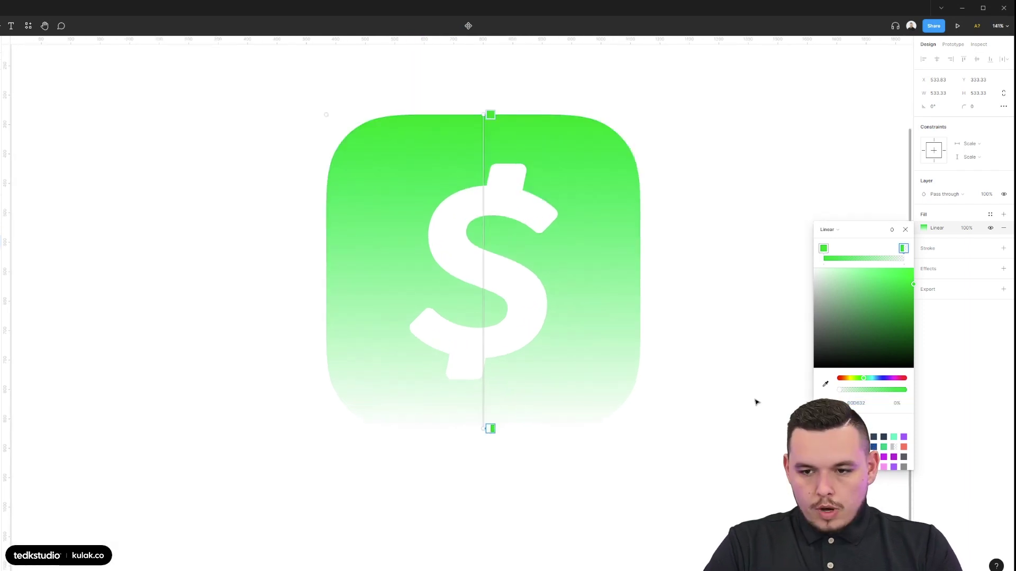
drag(861, 391, 906, 390)
drag(912, 282, 914, 275)
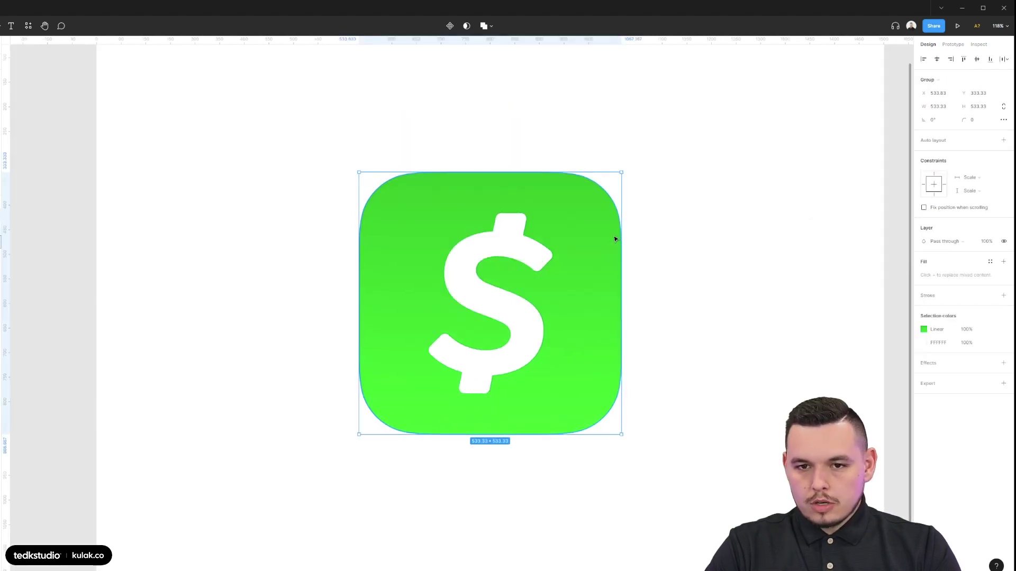
Add a drop shadow to the green rounded square with a Y offset of about 45 and a blur of 200.
ctrl+click(615, 238)
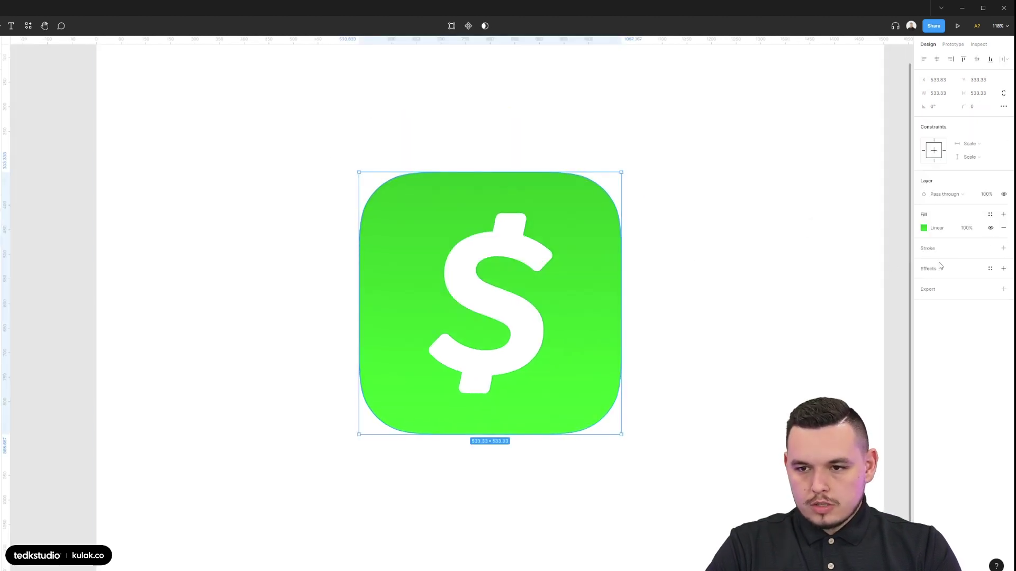
click(1003, 268)
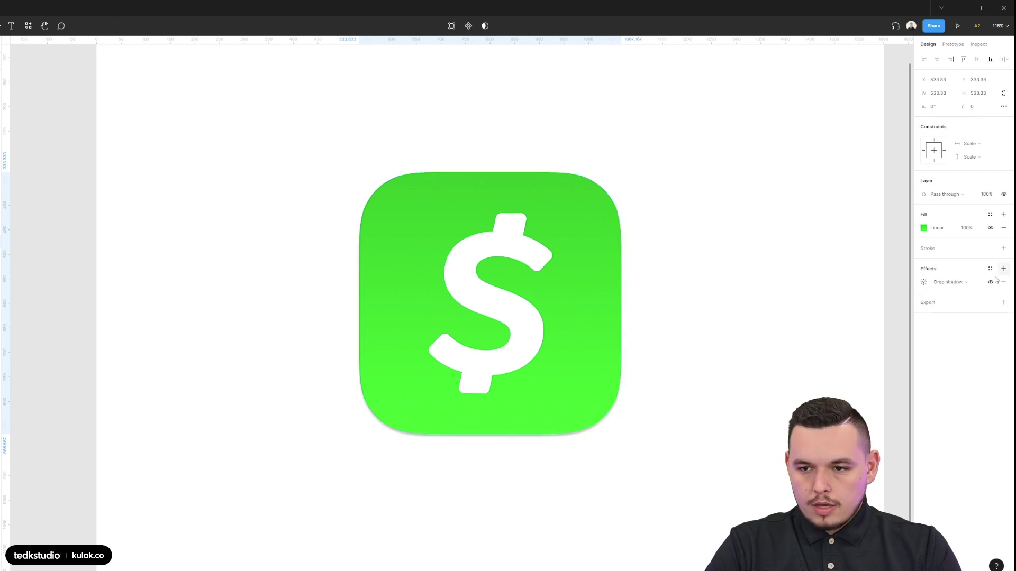
click(950, 285)
click(955, 282)
click(924, 282)
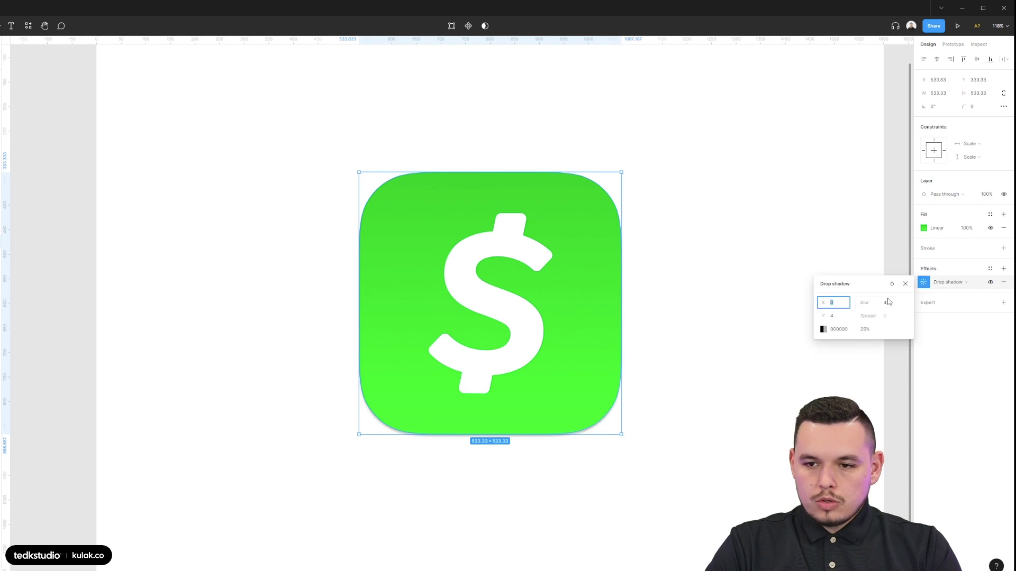
drag(49, 305, 67, 306)
drag(827, 316, 859, 315)
click(882, 303)
text(200)
key(Return)
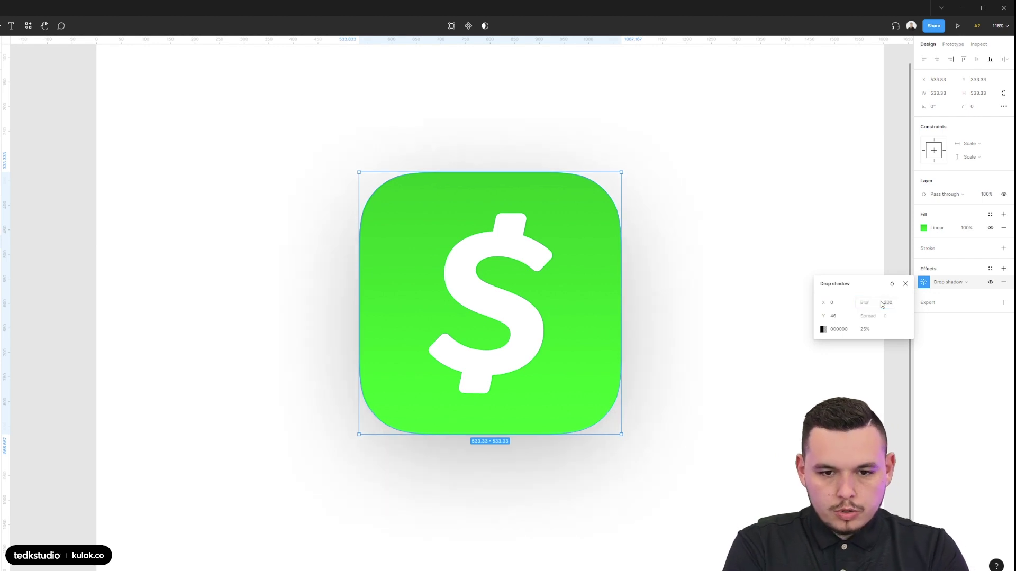
Recolor the drop shadow to a muted green, 79AC85, sampled from the icon and adjusted, at 53% opacity.
scroll(678, 320, down, 3)
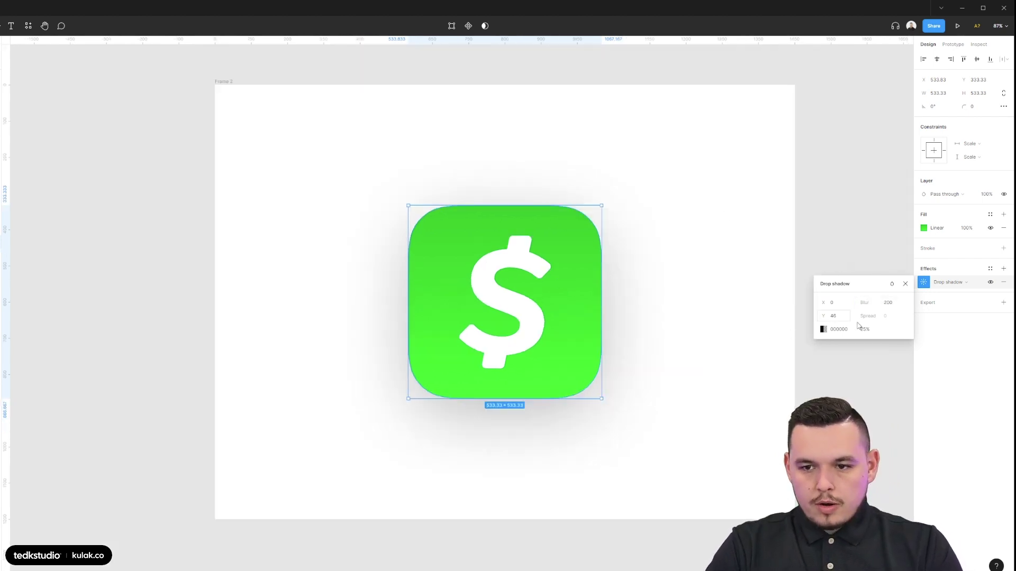
drag(868, 329, 866, 332)
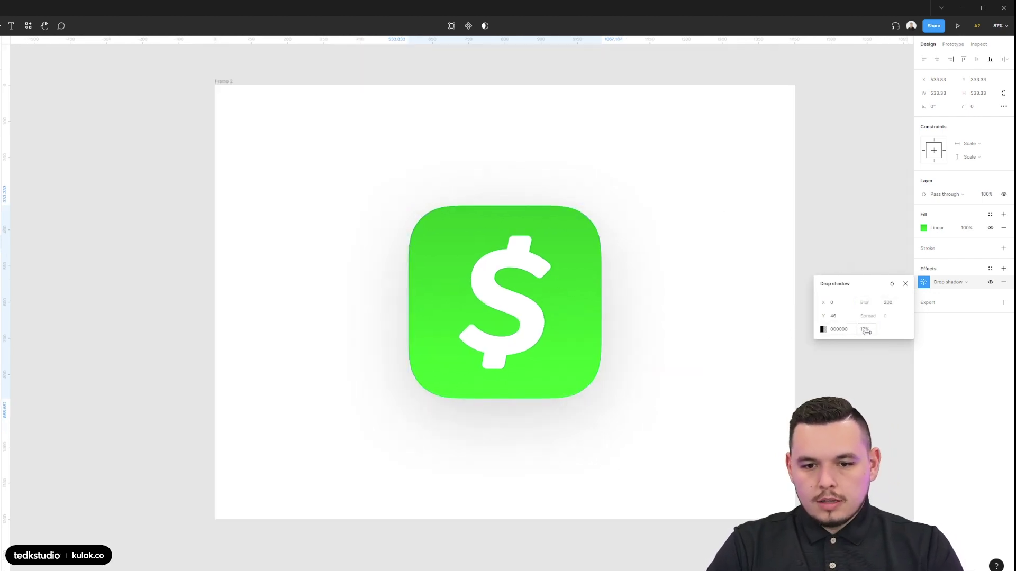
click(823, 329)
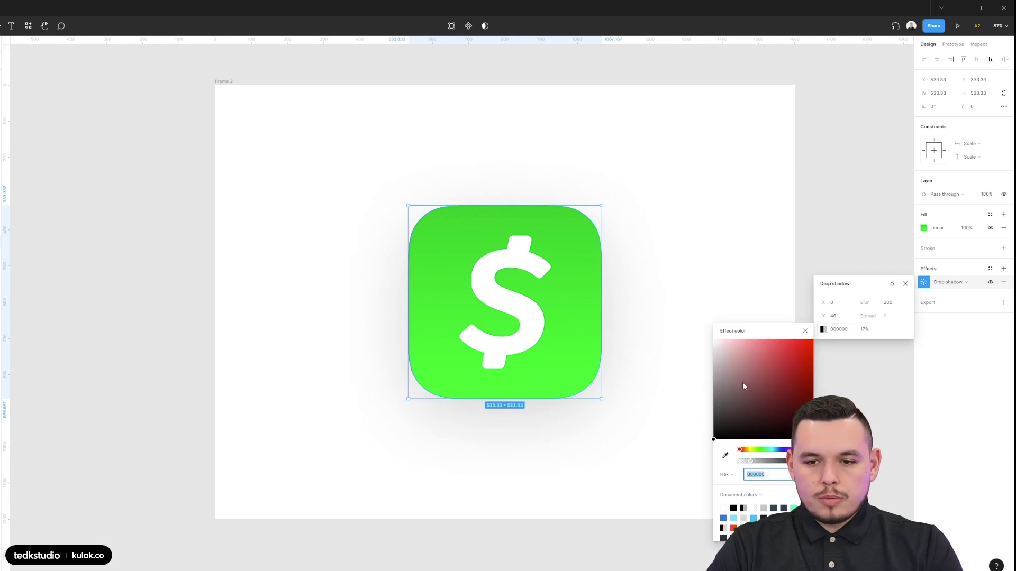
click(715, 379)
click(725, 455)
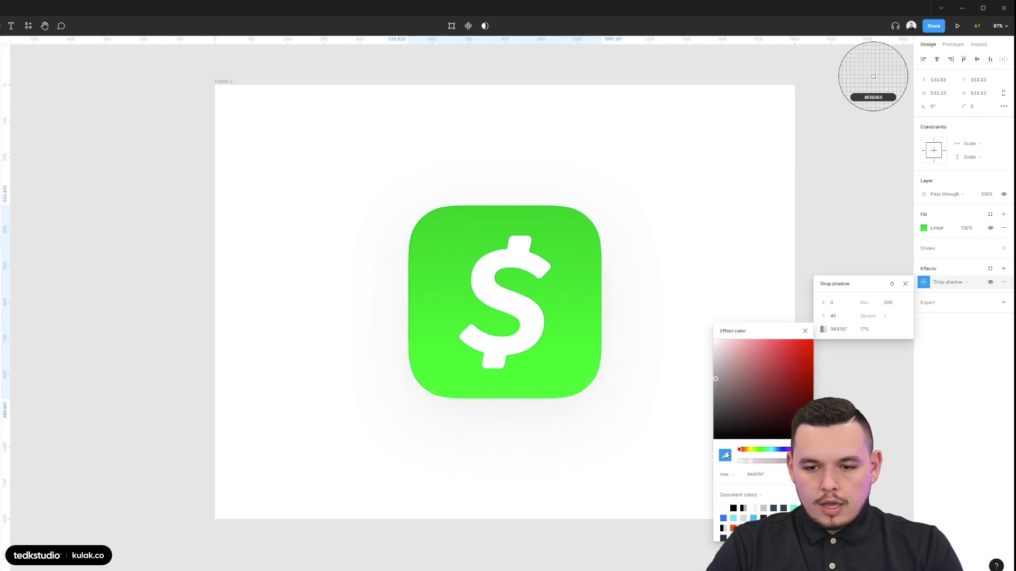
click(585, 370)
drag(732, 394, 743, 372)
drag(776, 463, 773, 464)
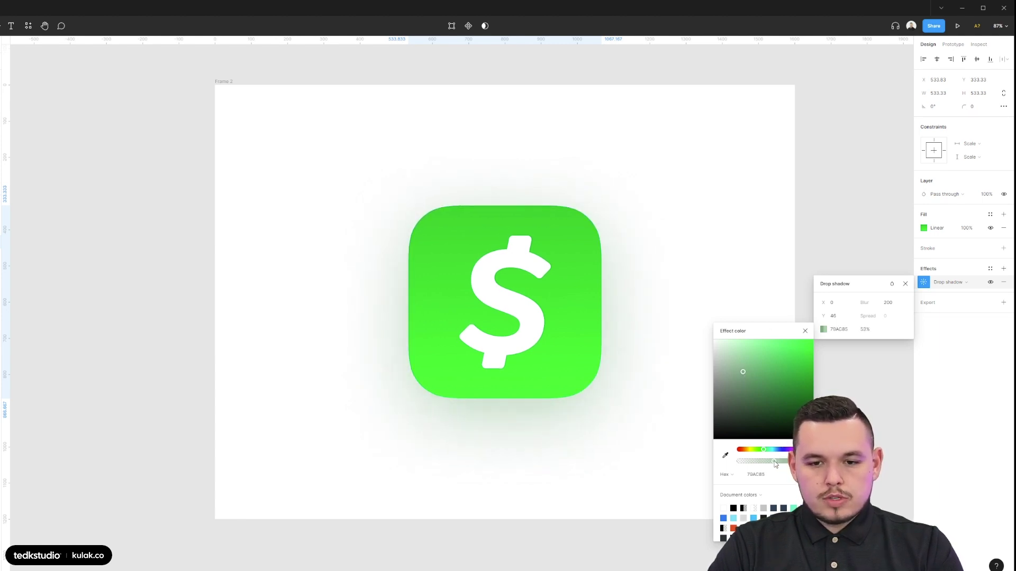
click(671, 332)
Add a second effect to the green rounded square and make it an inner shadow.
scroll(664, 330, up, 3)
click(574, 234)
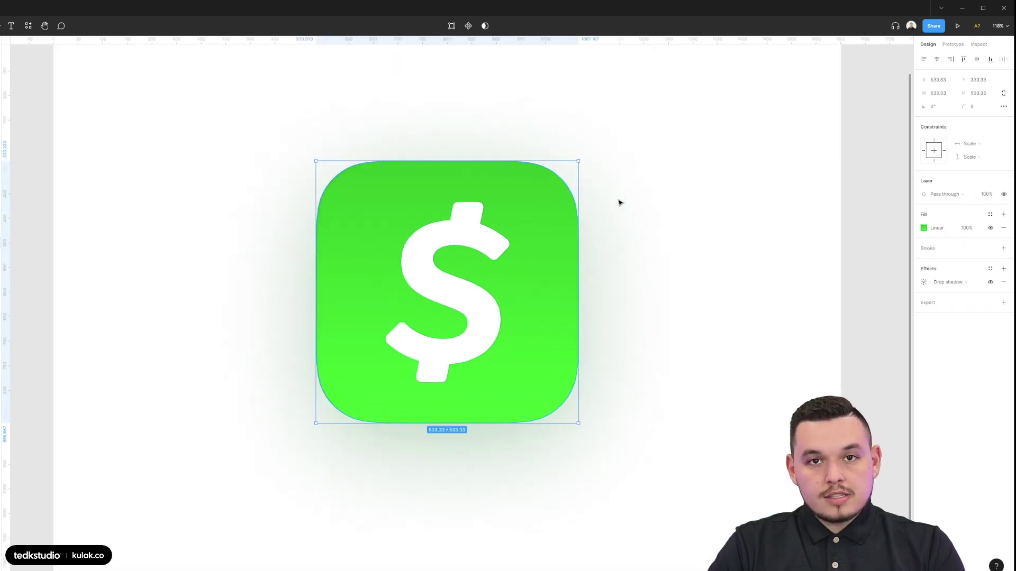
click(1003, 270)
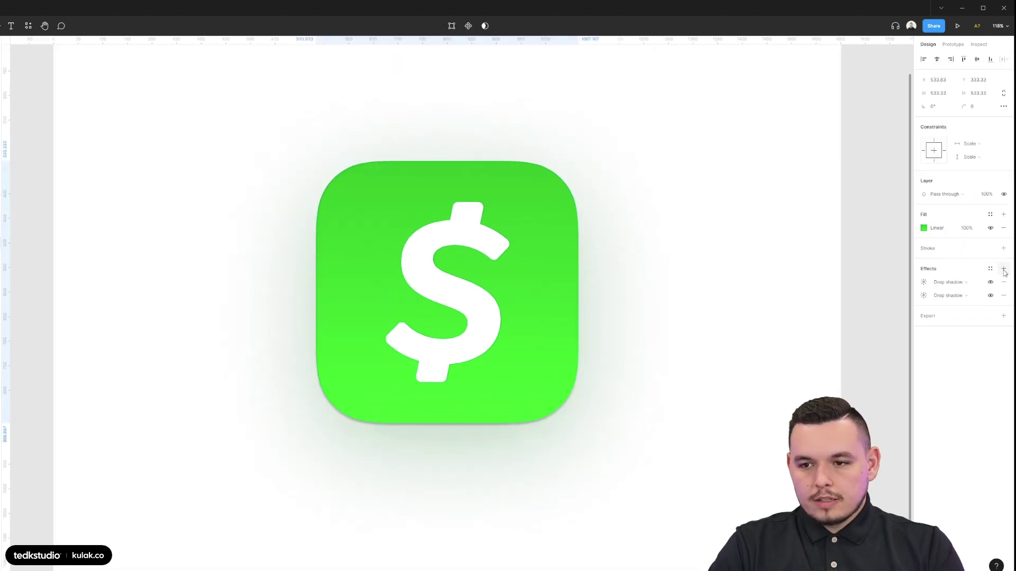
click(953, 282)
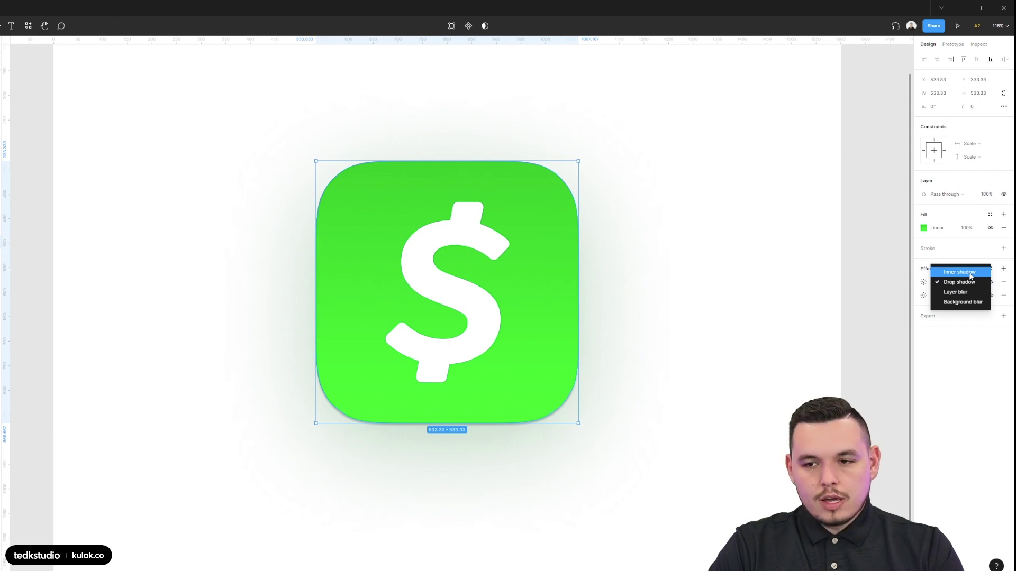
click(970, 273)
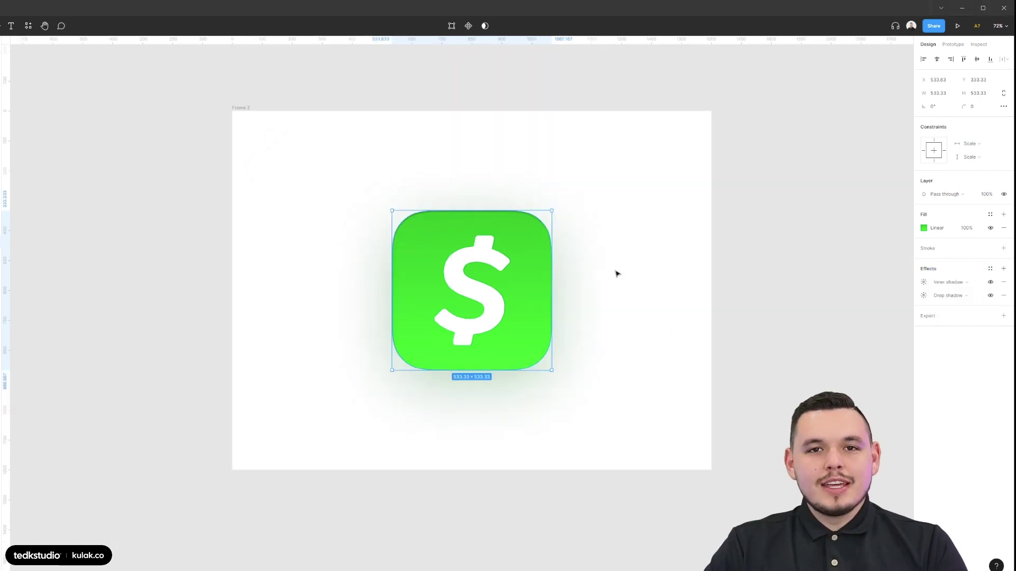
scroll(621, 259, up, 3)
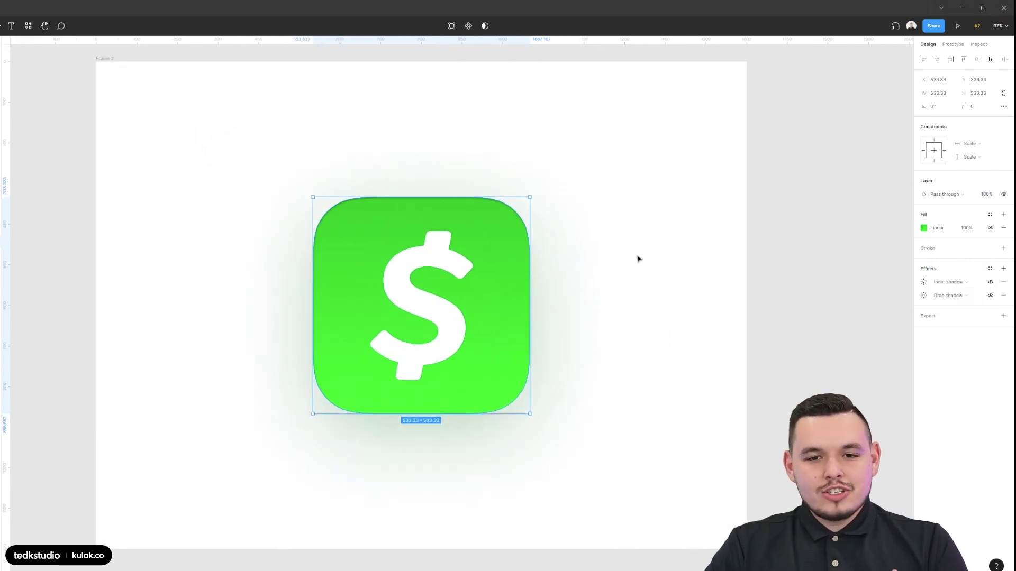
scroll(542, 201, up, 2)
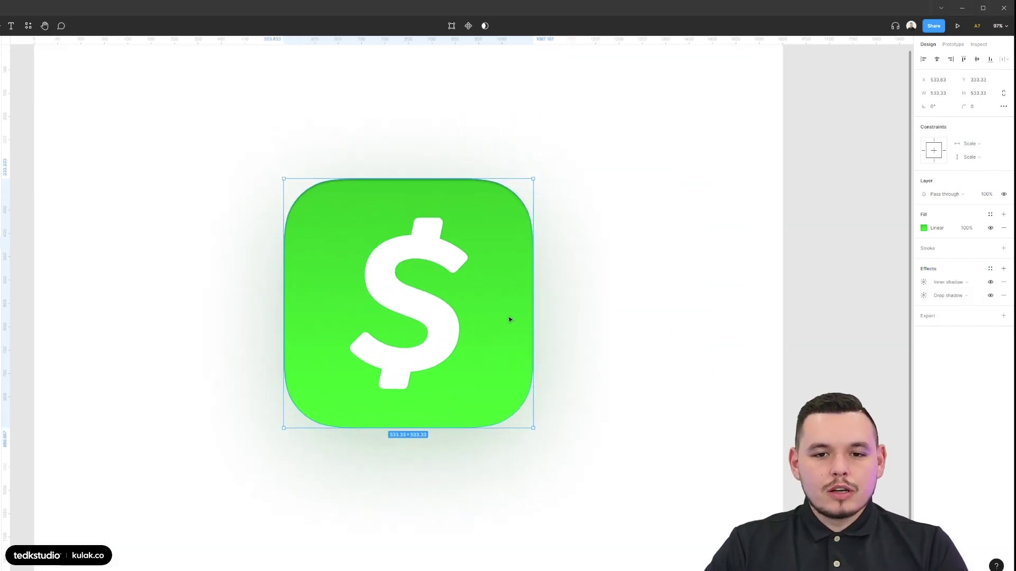
Increase the inner shadow's blur to about 60 and recolor it to pale green D6FFDF at 100% opacity.
click(924, 283)
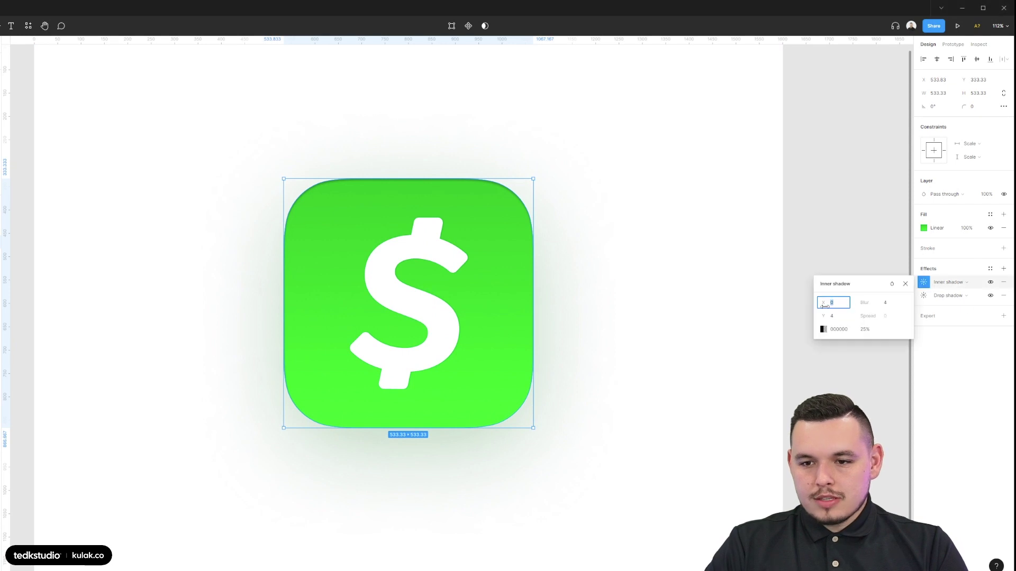
click(867, 303)
key(Return)
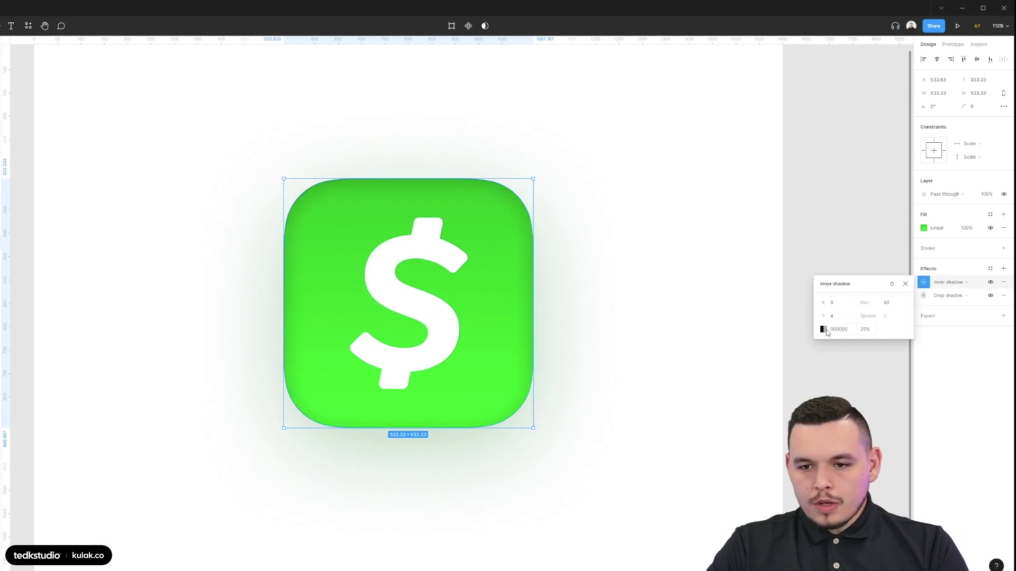
click(823, 329)
drag(792, 358, 663, 298)
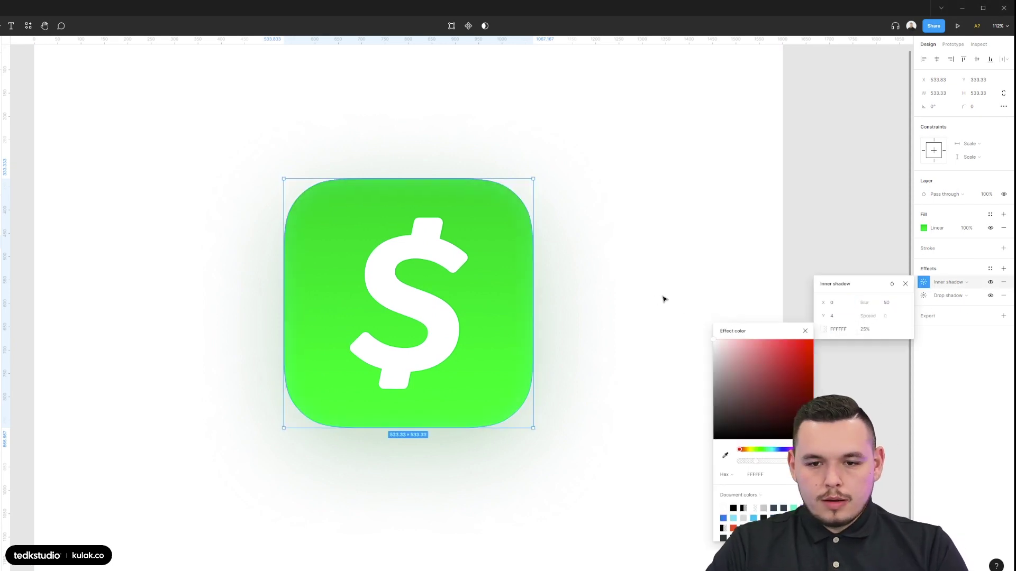
click(726, 456)
click(510, 263)
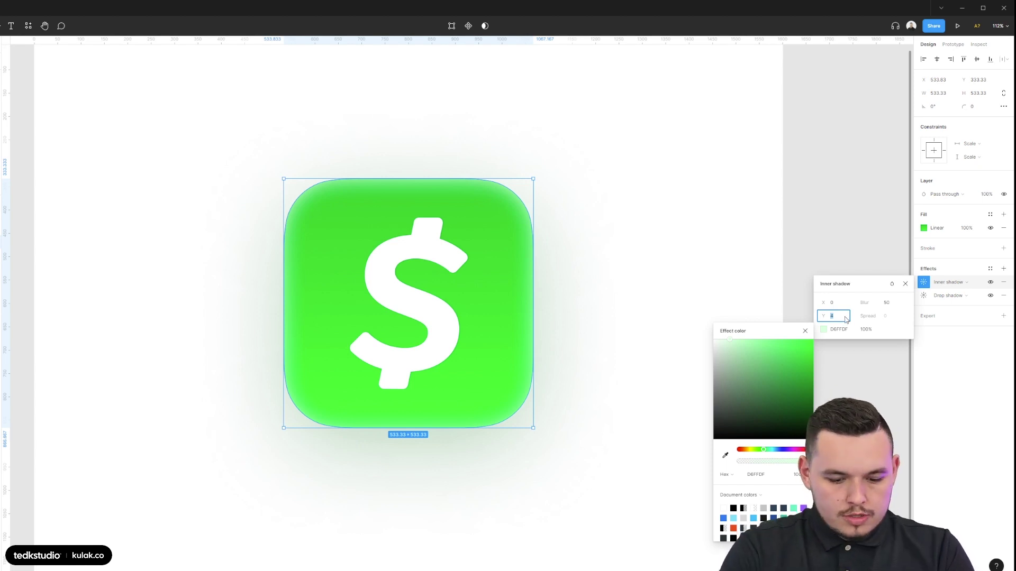
Set the inner shadow's Y offset to 40, reduce its opacity to 78% and lighten its color to a near-white green.
key(Return)
drag(874, 332, 851, 331)
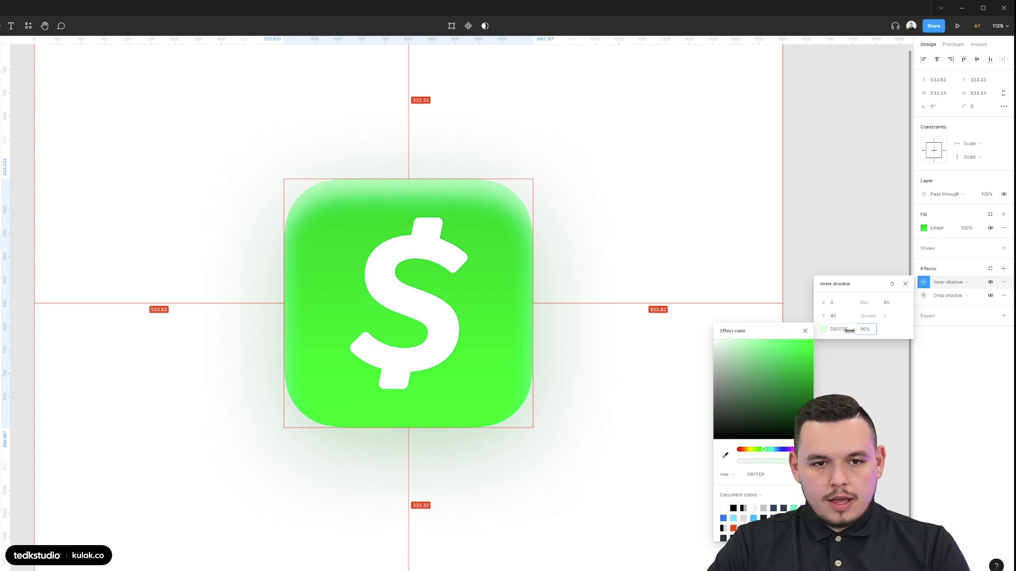
drag(730, 341, 720, 339)
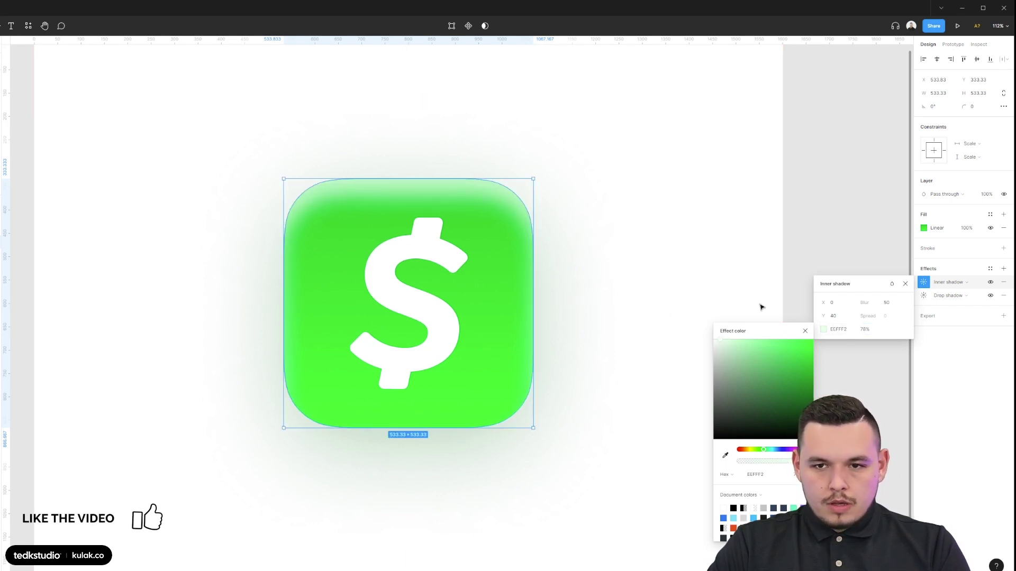
click(905, 284)
Duplicate the inner shadow effect on the green rounded square.
click(917, 283)
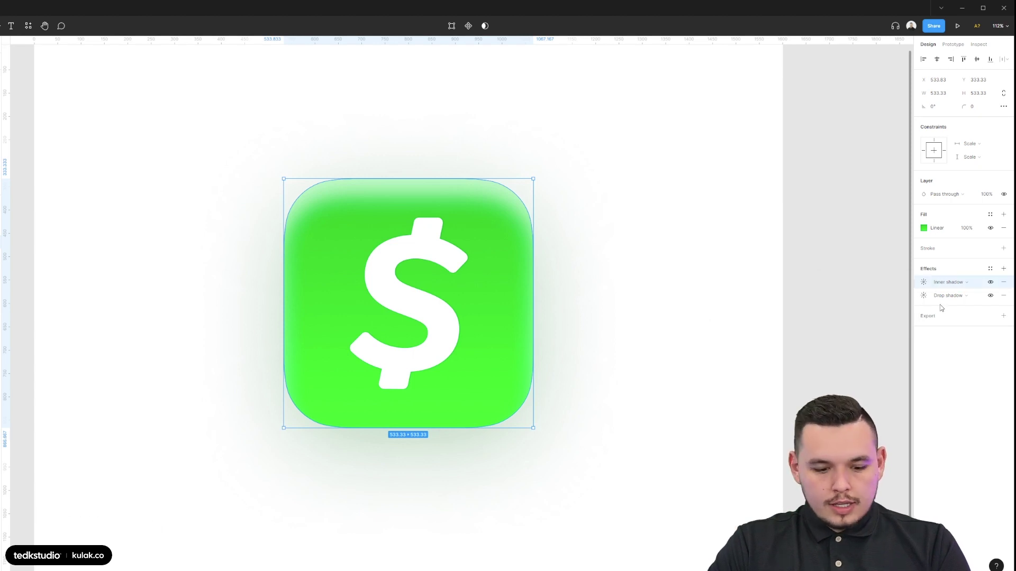
key(ctrl+c)
key(ctrl+v)
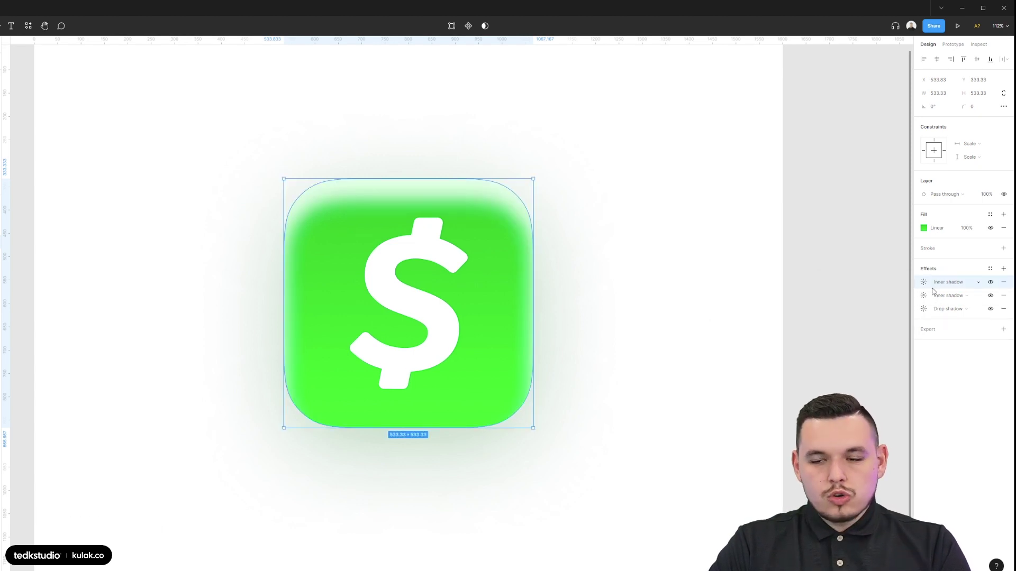
Set the Y offset of the duplicated inner shadow on the green rounded square to -40.
click(923, 282)
click(832, 302)
click(832, 316)
text(-40)
key(Return)
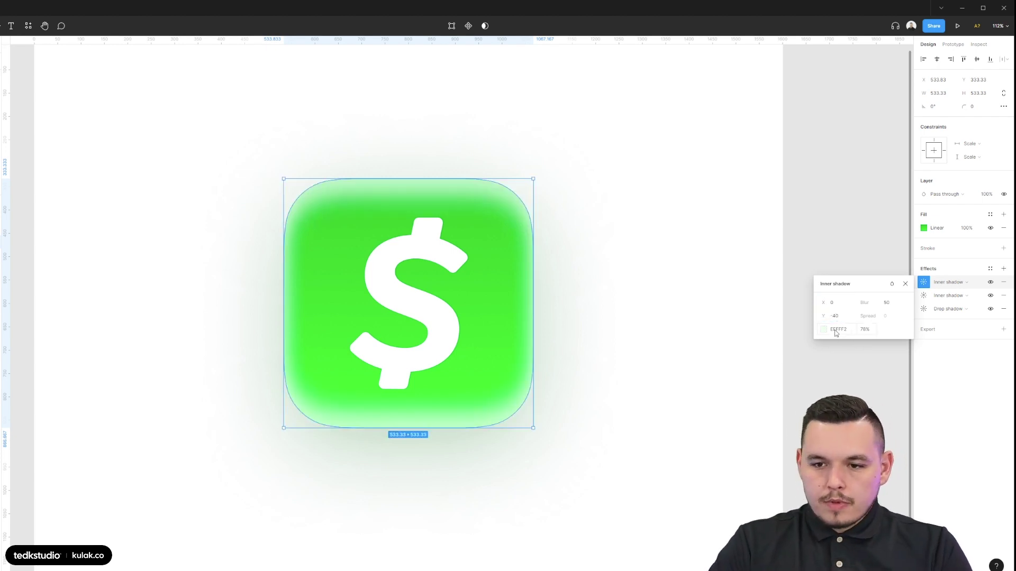
Recolor the duplicated inner shadow to a medium green, about 34B152, at 70% opacity.
click(824, 329)
drag(727, 361, 762, 390)
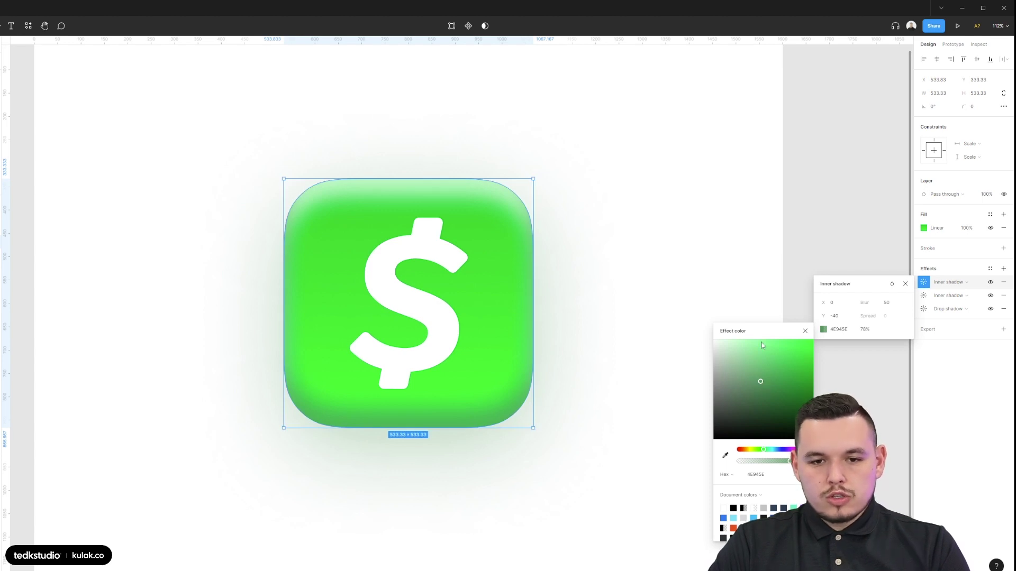
mouse_move(763, 382)
mouse_down()
mouse_move(781, 392)
mouse_move(774, 376)
mouse_up()
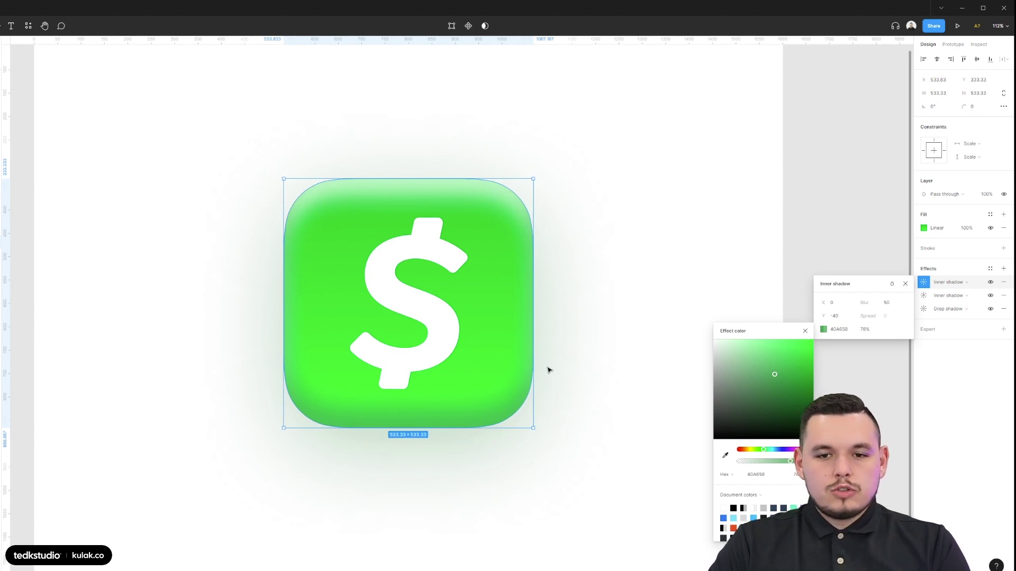
key(ctrl+z)
key(ctrl+z)
click(923, 295)
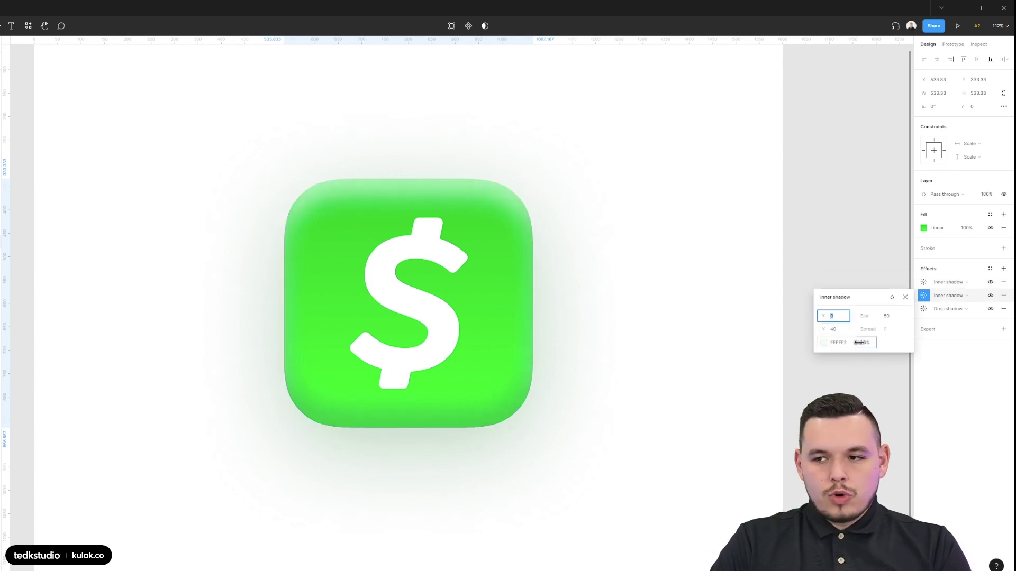
click(732, 281)
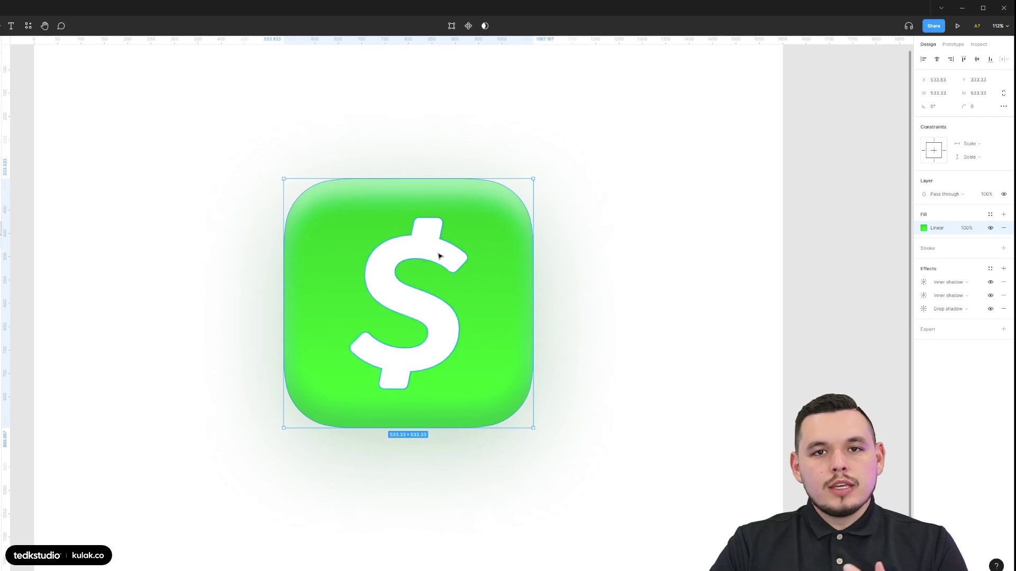
Try a darker green for the bottom stop of the rounded square's gradient fill and undo the change.
click(923, 228)
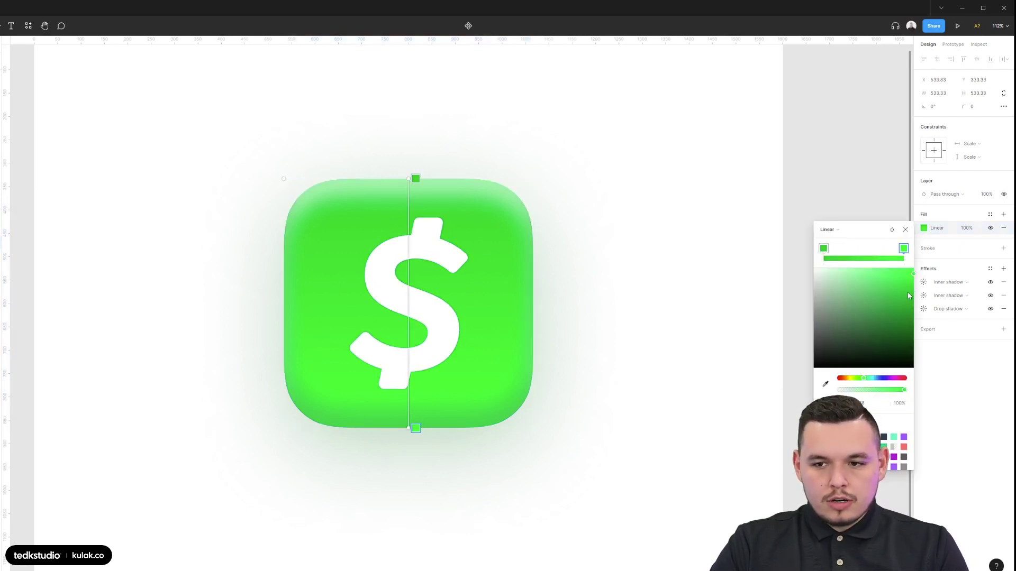
drag(909, 294, 913, 291)
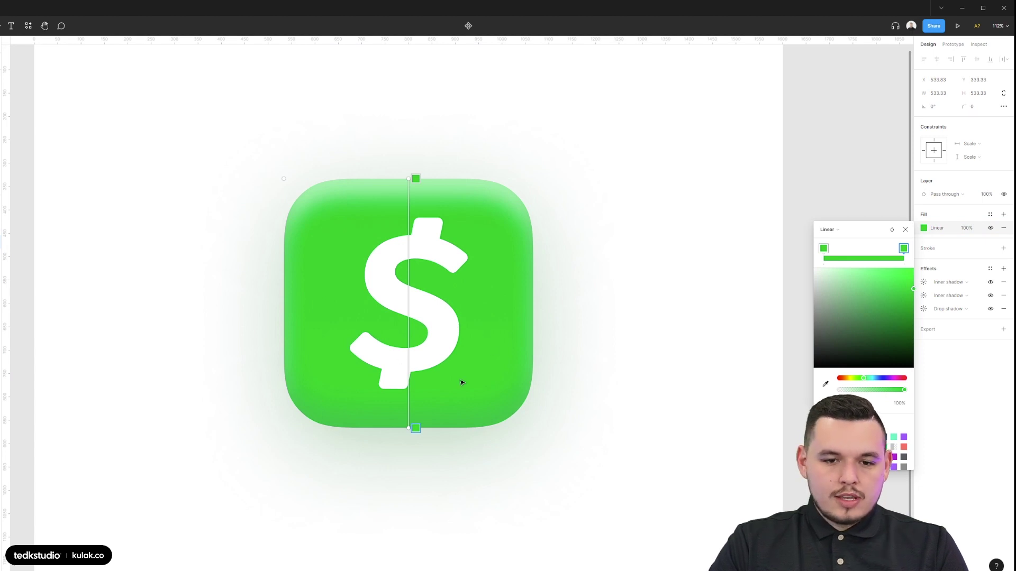
key(ctrl+z)
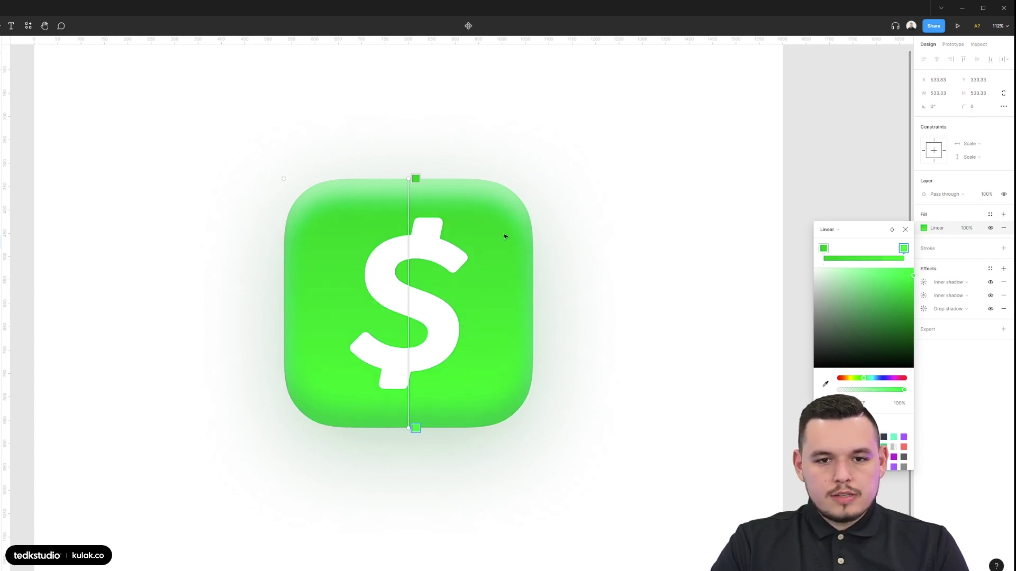
key(Escape)
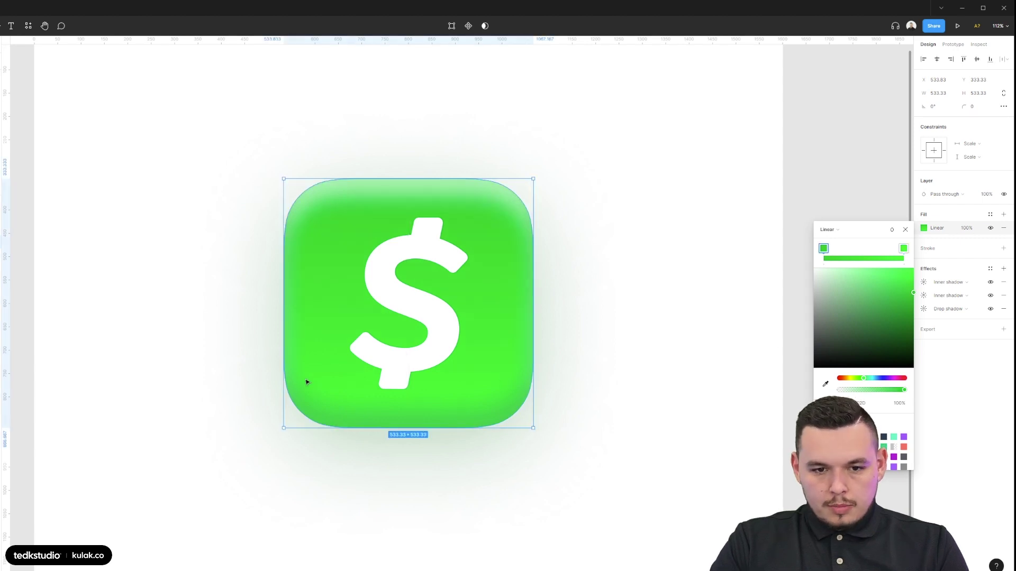
Set the near-white inner shadow's blur to 46, reduce its opacity and tint its color a pale green.
click(924, 282)
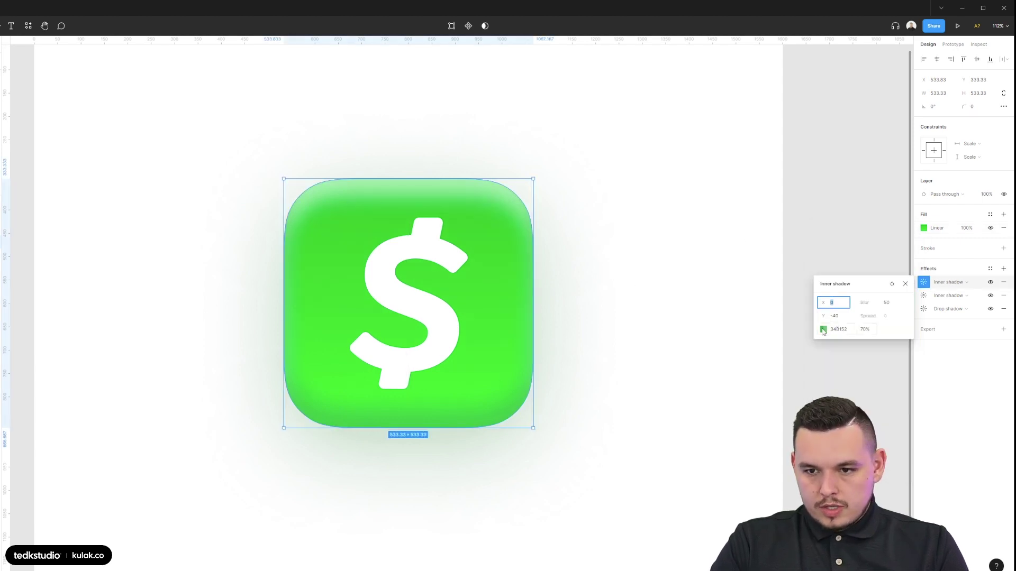
click(923, 295)
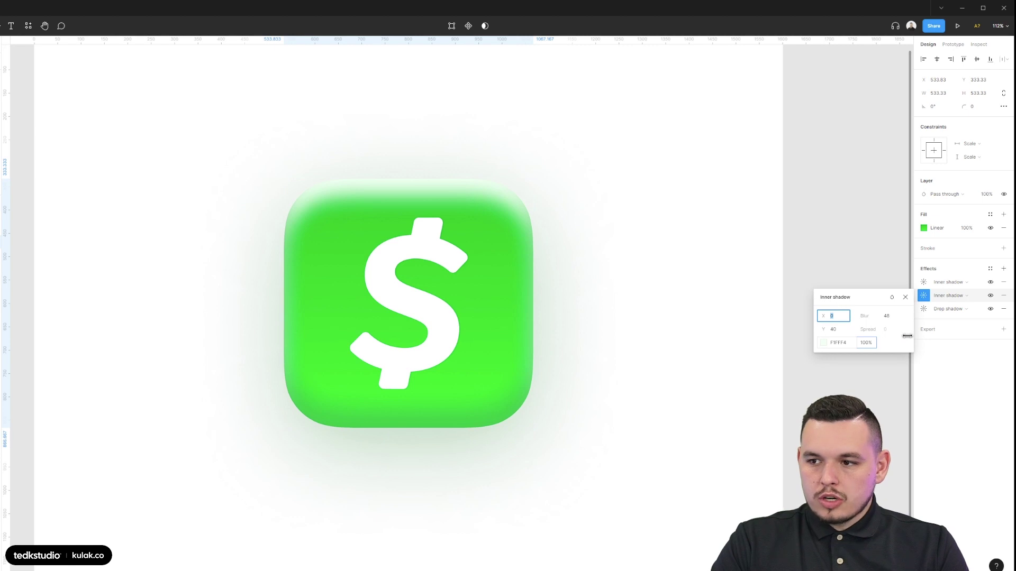
drag(905, 336, 856, 338)
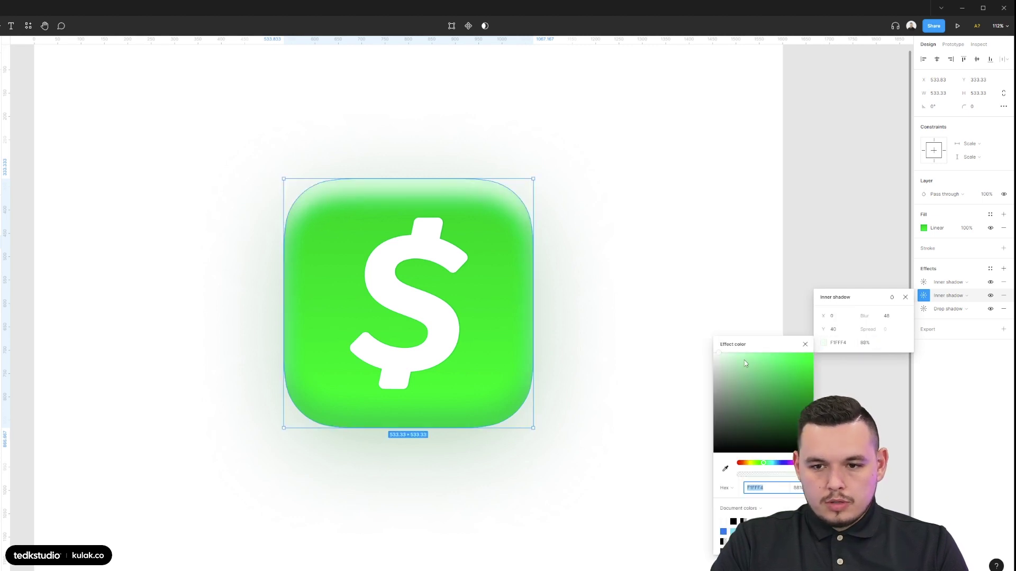
drag(728, 361, 742, 352)
mouse_move(865, 343)
mouse_down()
mouse_move(877, 343)
mouse_move(865, 342)
mouse_up()
scroll(630, 302, down, 3)
click(630, 302)
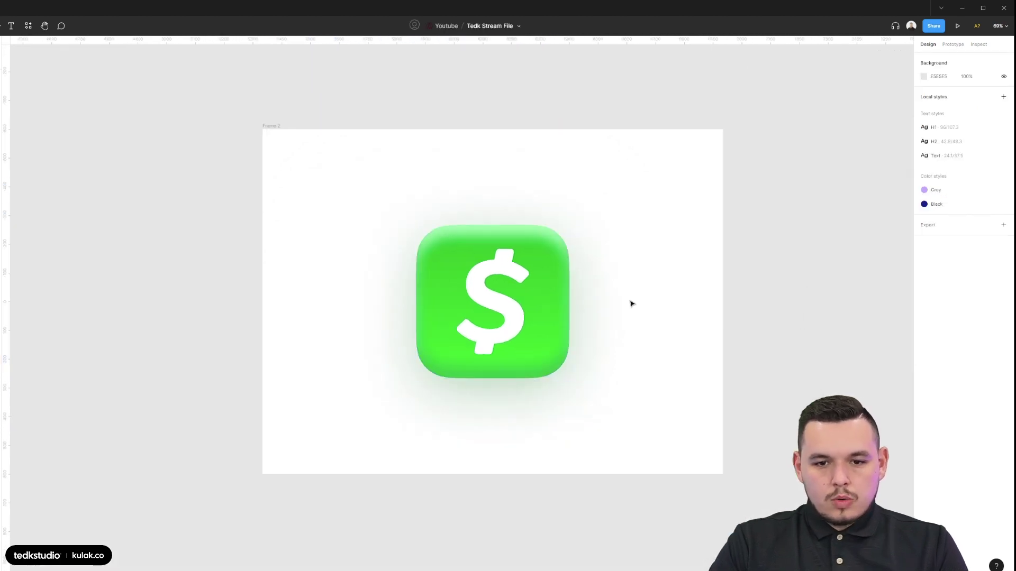
Examine the icon's highlights, lower shading and outer glow at different magnifications.
scroll(635, 306, down, 2)
drag(663, 217, 476, 370)
scroll(563, 287, up, 3)
click(545, 240)
scroll(547, 238, down, 1)
scroll(579, 245, up, 2)
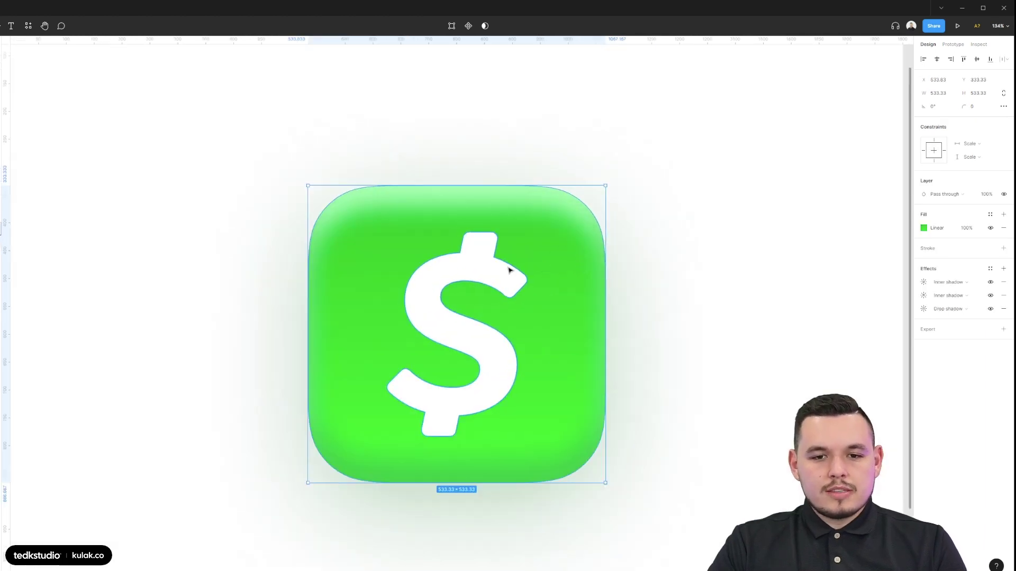
click(510, 270)
scroll(465, 253, down, 3)
scroll(478, 297, up, 4)
click(665, 263)
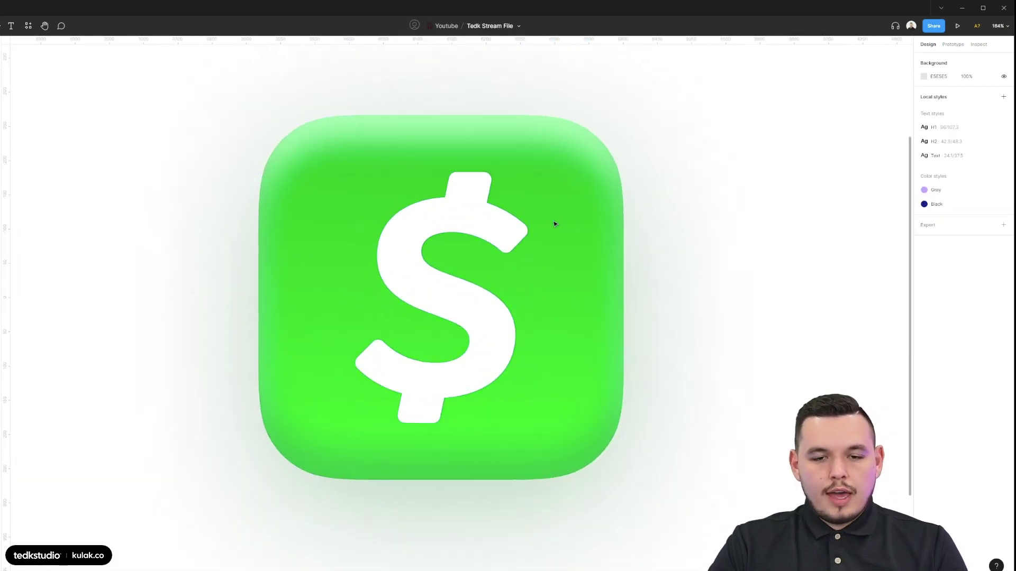
scroll(643, 208, down, 3)
scroll(563, 217, up, 3)
scroll(604, 196, down, 3)
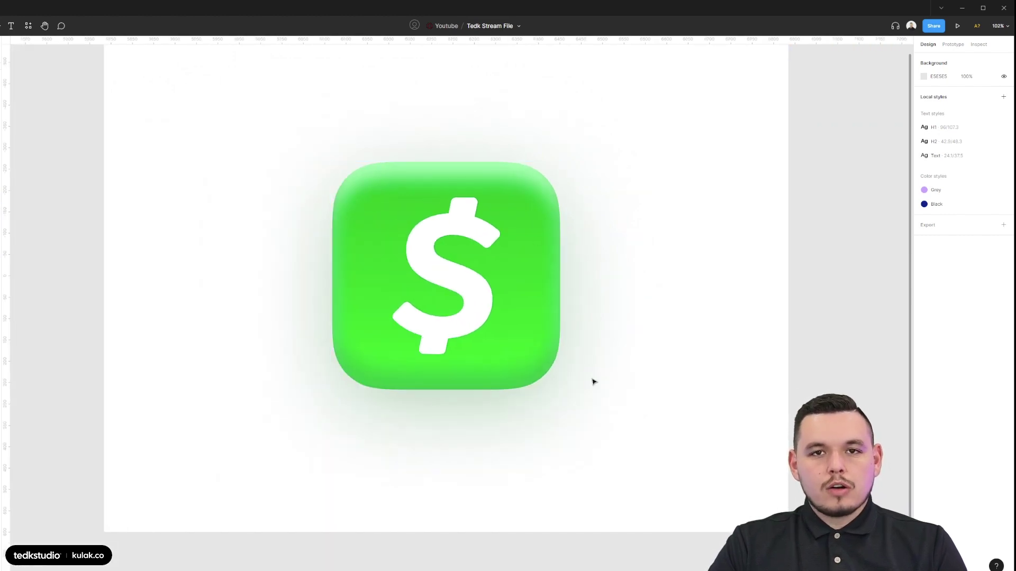
scroll(664, 211, down, 1)
Add a drop shadow to the white dollar sign with a Y offset of 30 and a blur of 40.
click(520, 267)
scroll(522, 269, up, 3)
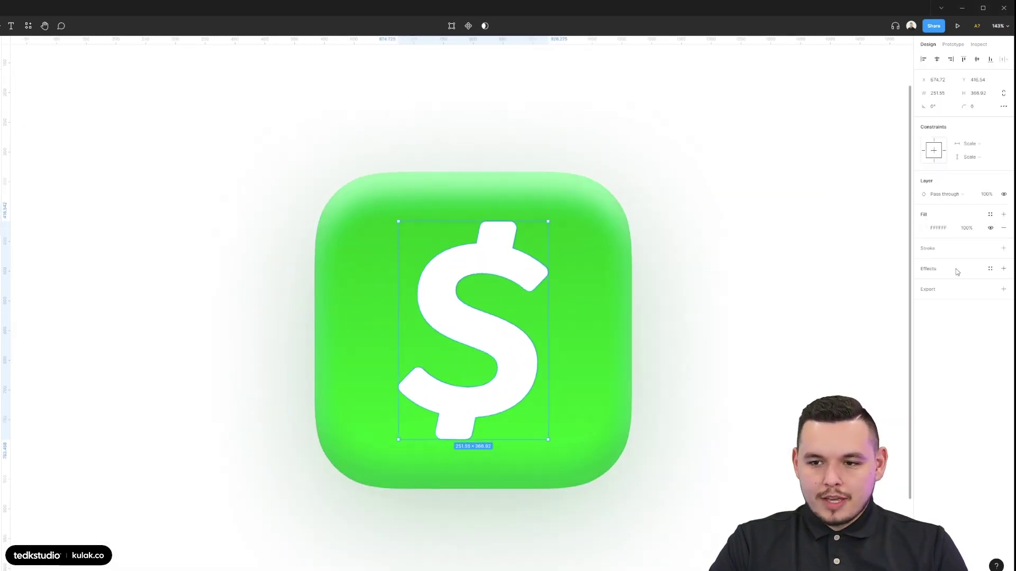
click(1004, 269)
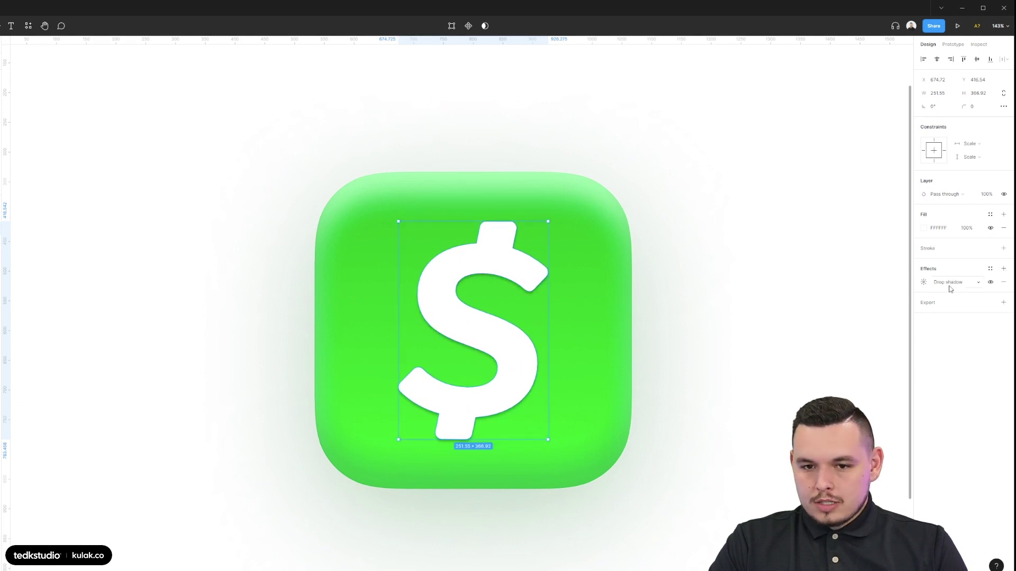
click(923, 282)
click(889, 305)
click(840, 317)
text(30)
key(Return)
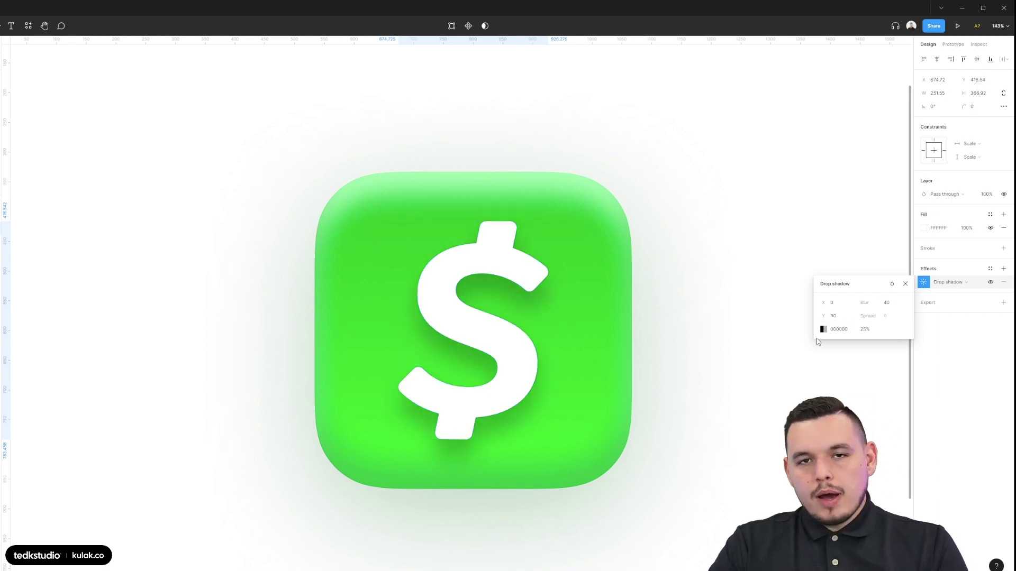
click(662, 309)
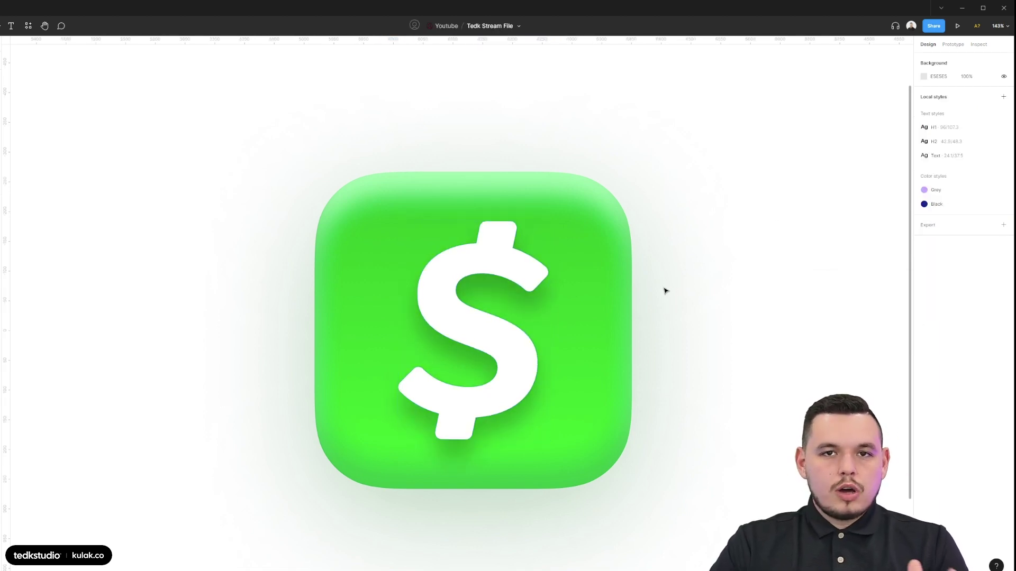
drag(721, 207, 285, 468)
scroll(261, 386, down, 2)
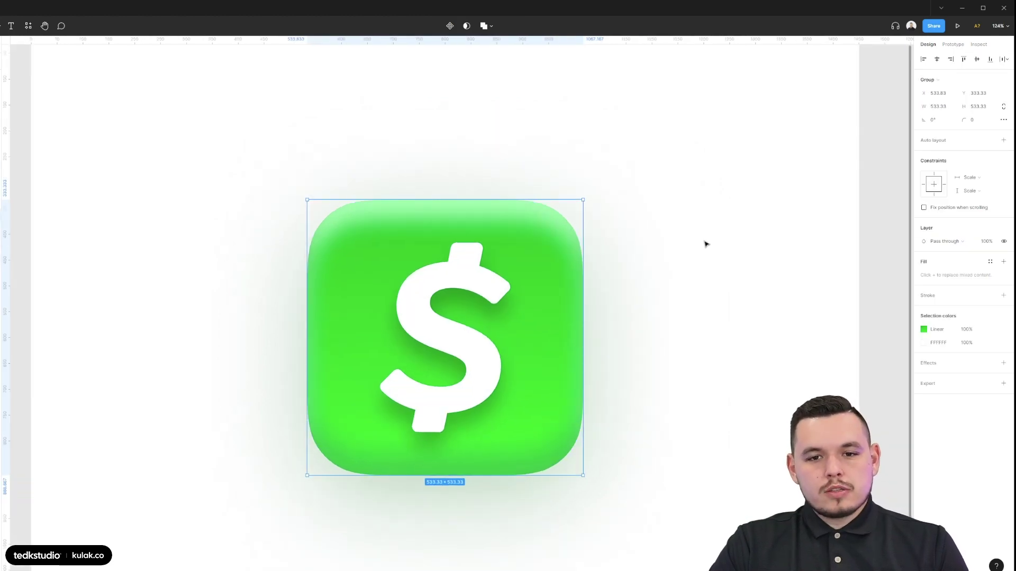
drag(704, 152, 249, 526)
scroll(608, 316, down, 4)
click(614, 311)
scroll(566, 328, up, 2)
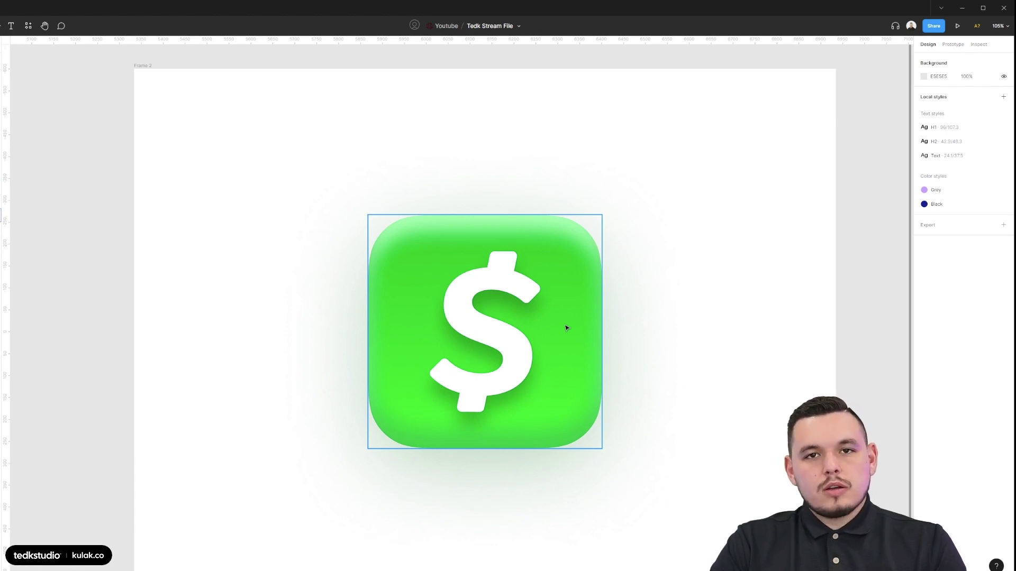
Recolor the dollar sign's drop shadow with a green sampled from the icon, darkened to 058F25 at 58% opacity.
scroll(566, 329, up, 2)
double_click(527, 339)
scroll(497, 365, up, 1)
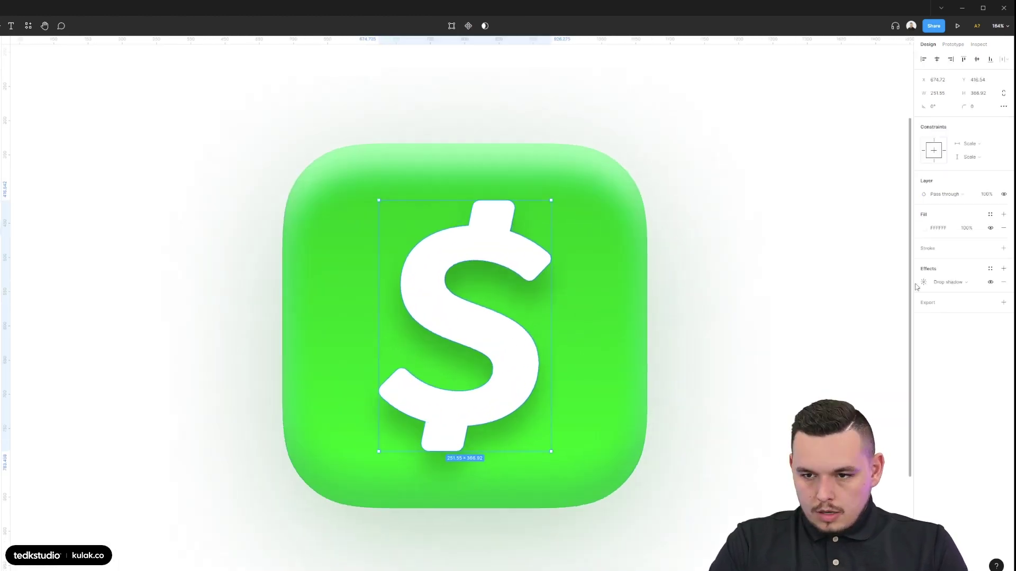
click(923, 282)
click(823, 330)
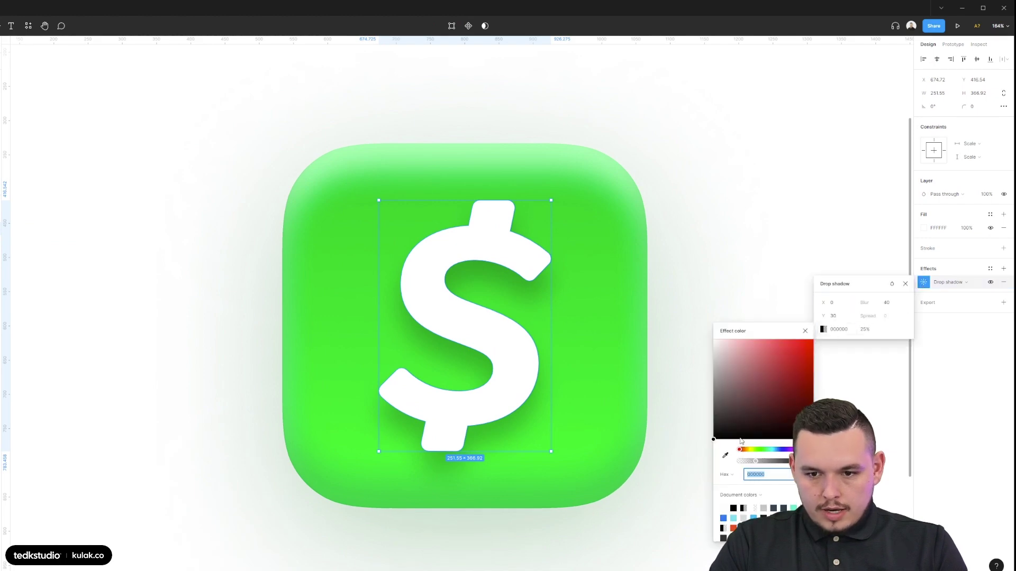
click(725, 455)
click(619, 433)
drag(872, 328, 827, 324)
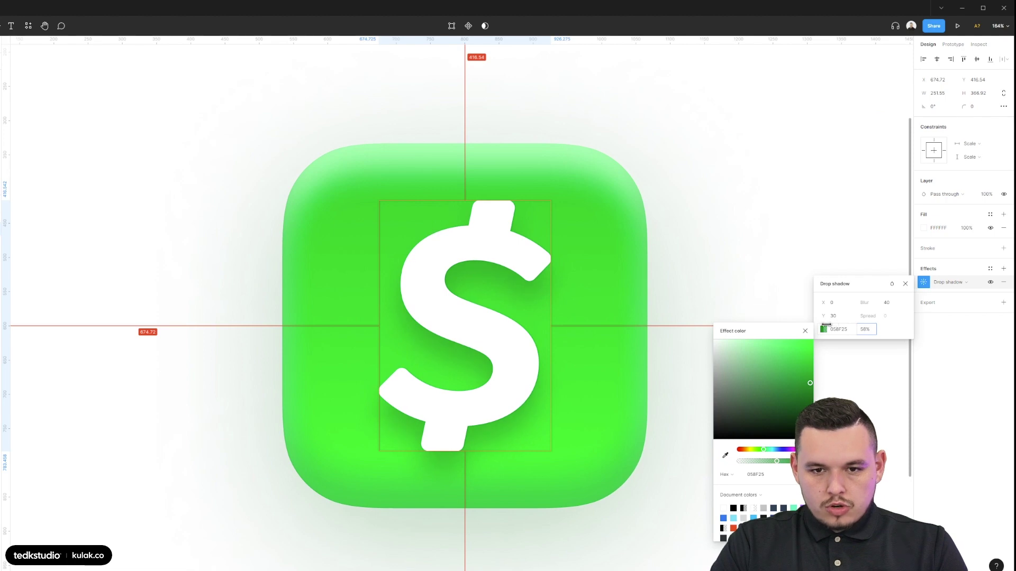
Set the dollar sign's drop shadow Y offset to 40, increase its blur and slightly lower its opacity.
click(841, 316)
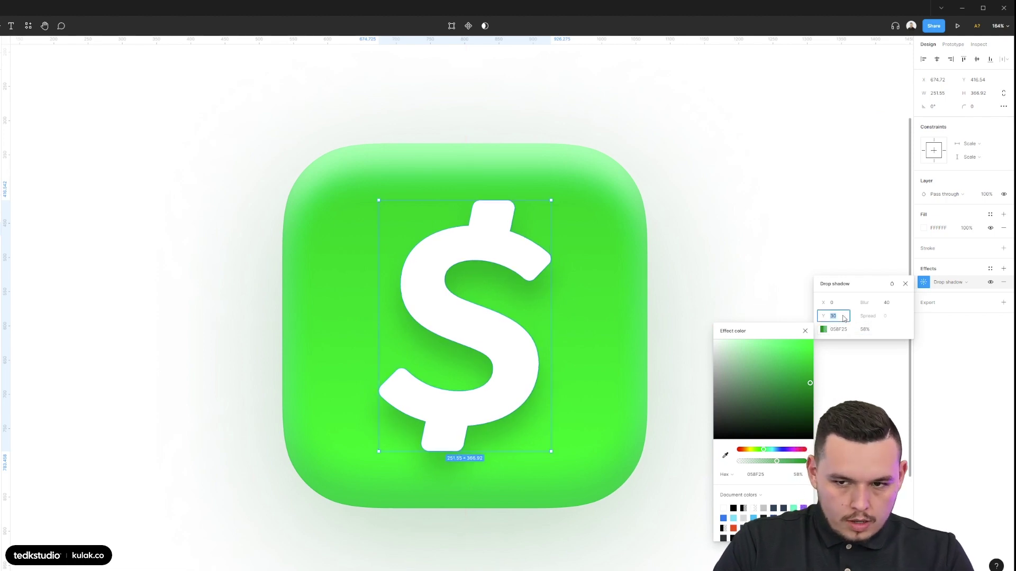
text(40)
key(Return)
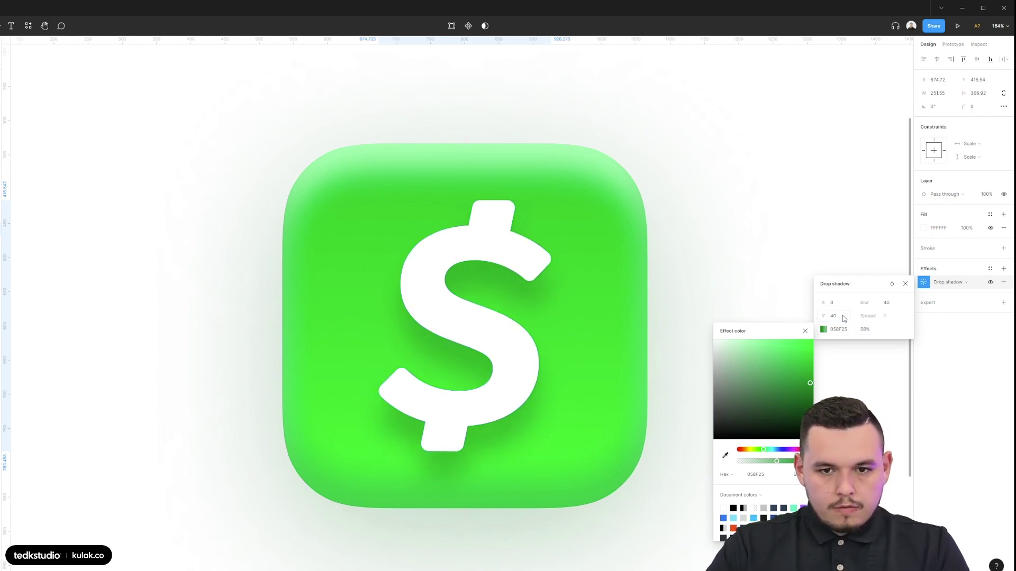
drag(864, 303, 924, 297)
drag(867, 329, 856, 329)
click(703, 191)
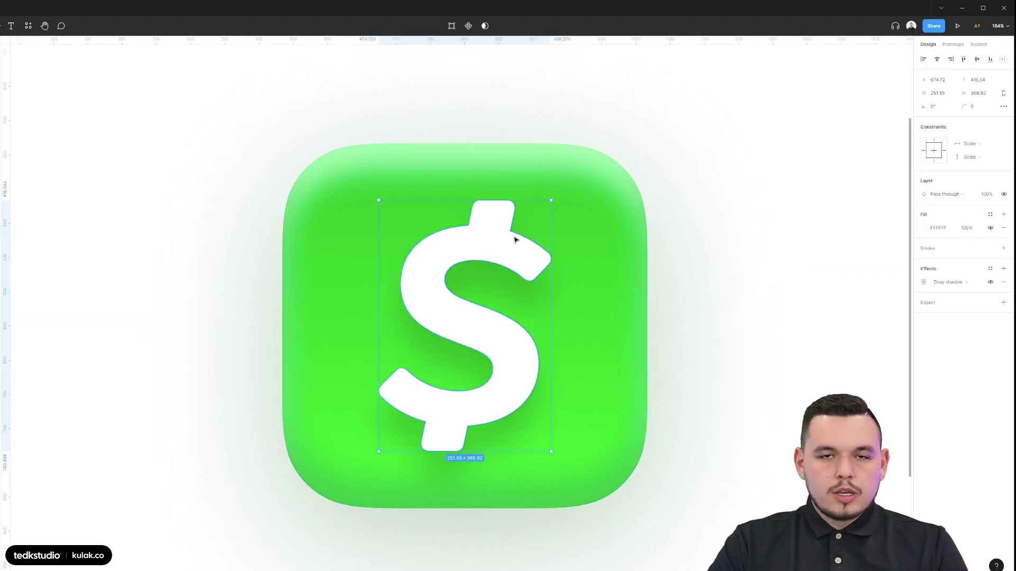
Add a second effect to the dollar sign and make it an inner shadow.
scroll(704, 248, up, 1)
click(1003, 269)
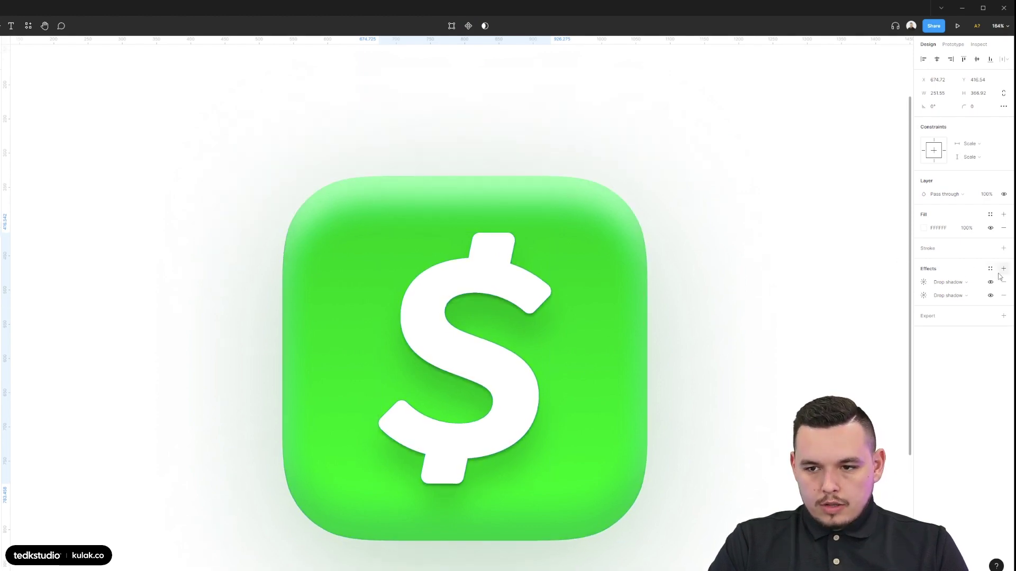
click(965, 285)
click(962, 273)
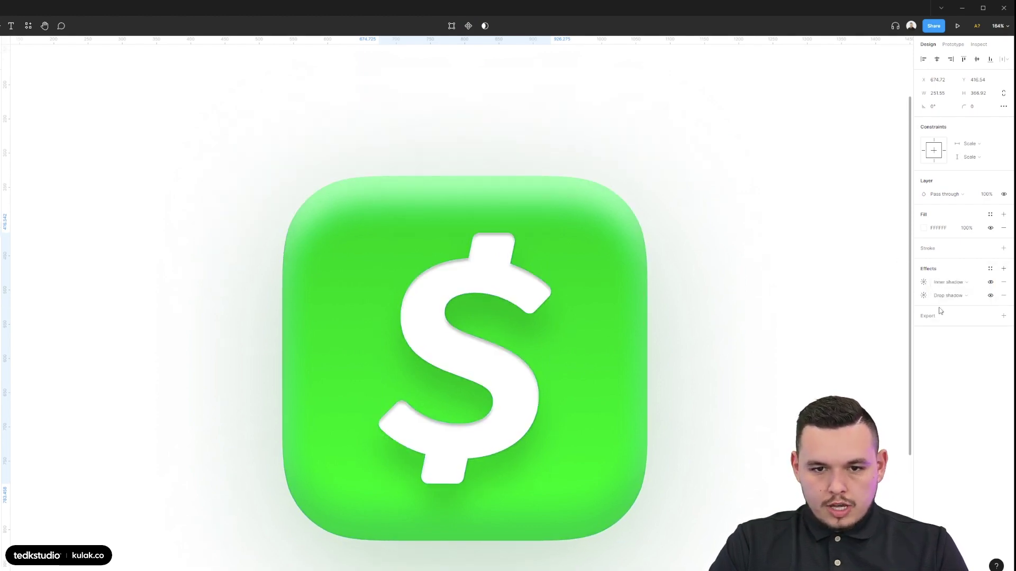
Change the dollar sign's fill to a linear gradient from very light gray at its top to fully opaque white below.
click(927, 230)
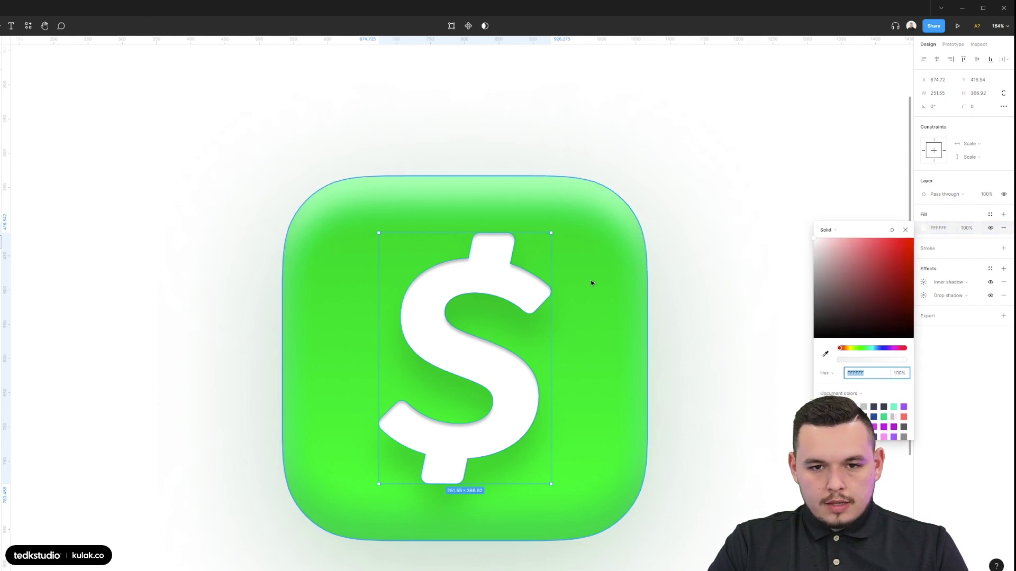
click(826, 231)
click(830, 242)
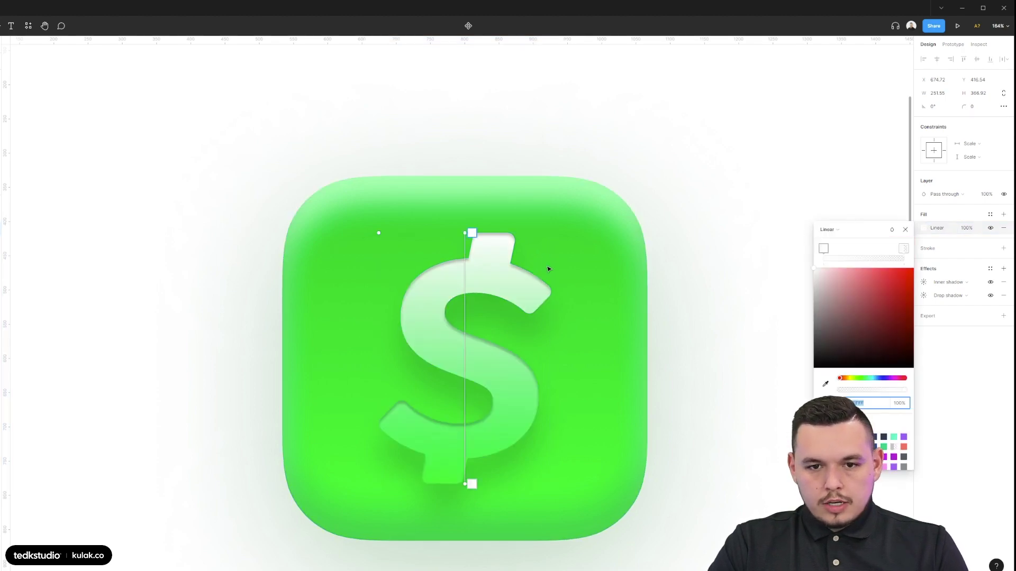
click(819, 283)
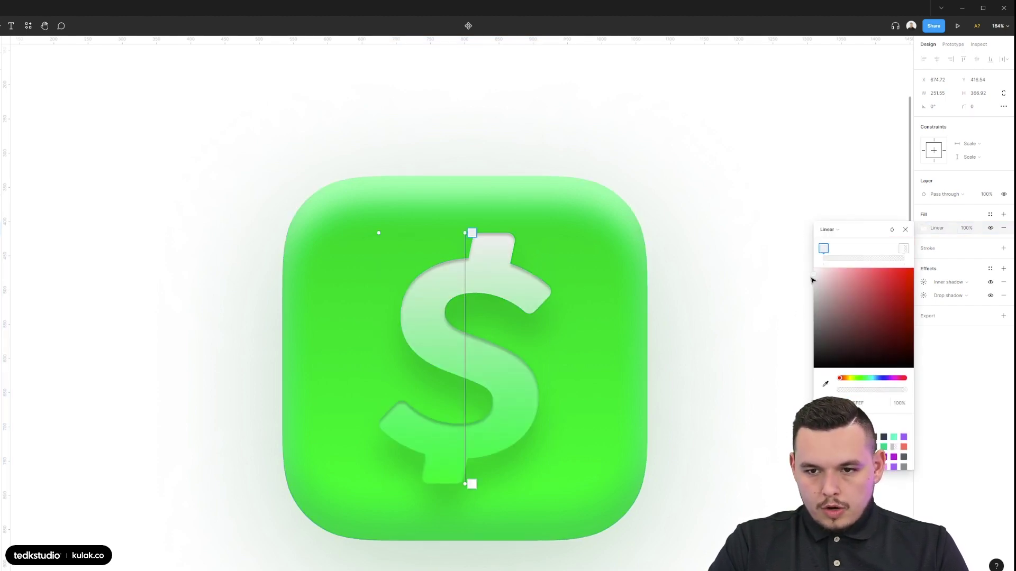
click(903, 249)
drag(841, 389, 906, 389)
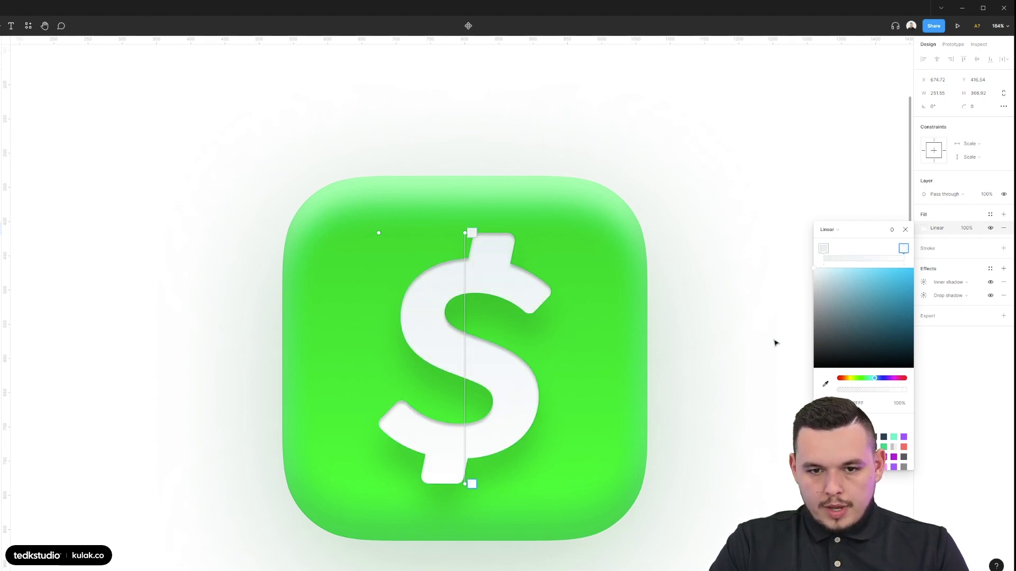
Set the dollar sign's inner shadow color to white FFFFFF at 100% opacity.
click(923, 282)
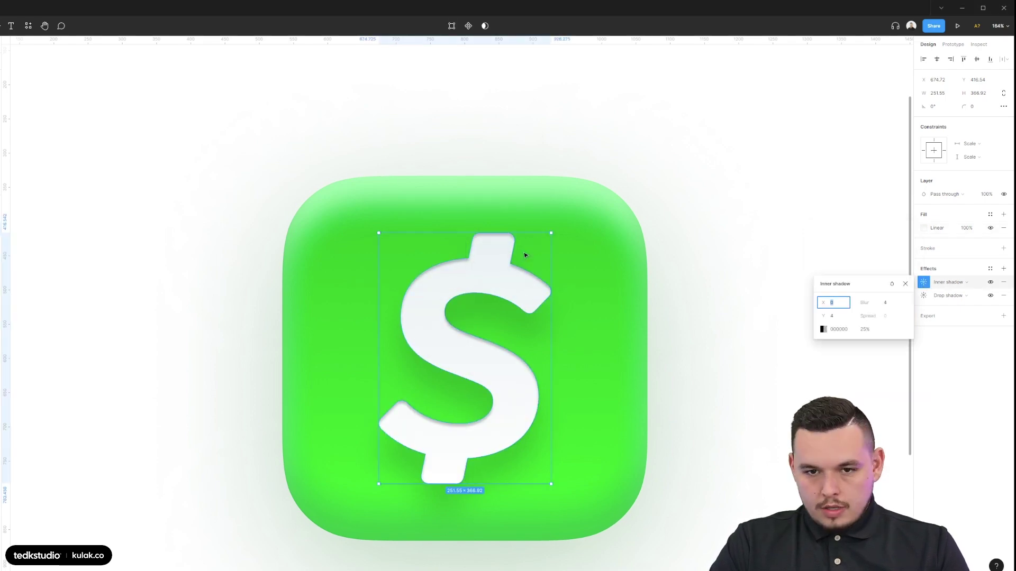
click(823, 329)
drag(757, 361, 662, 288)
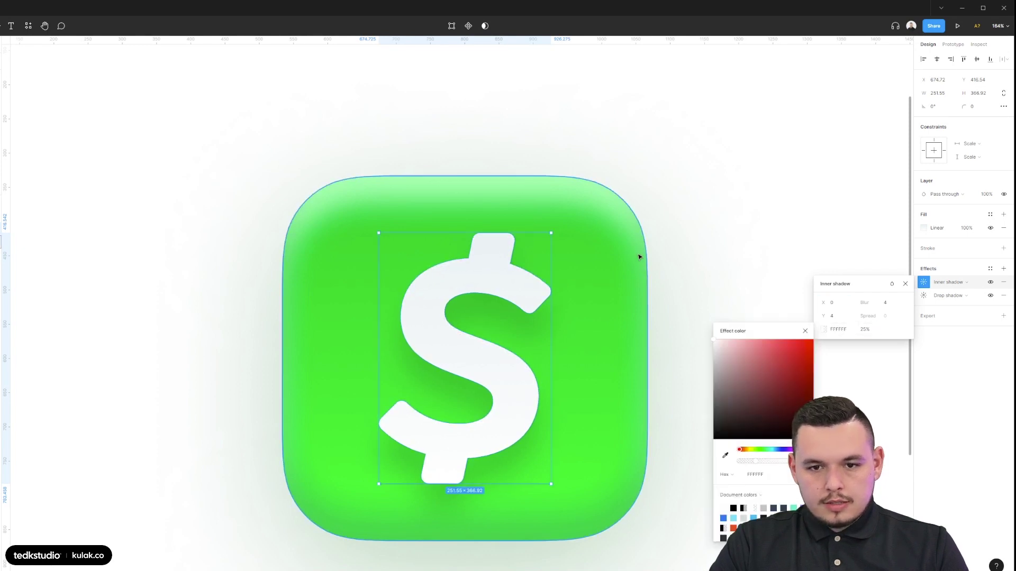
drag(864, 333, 62, 329)
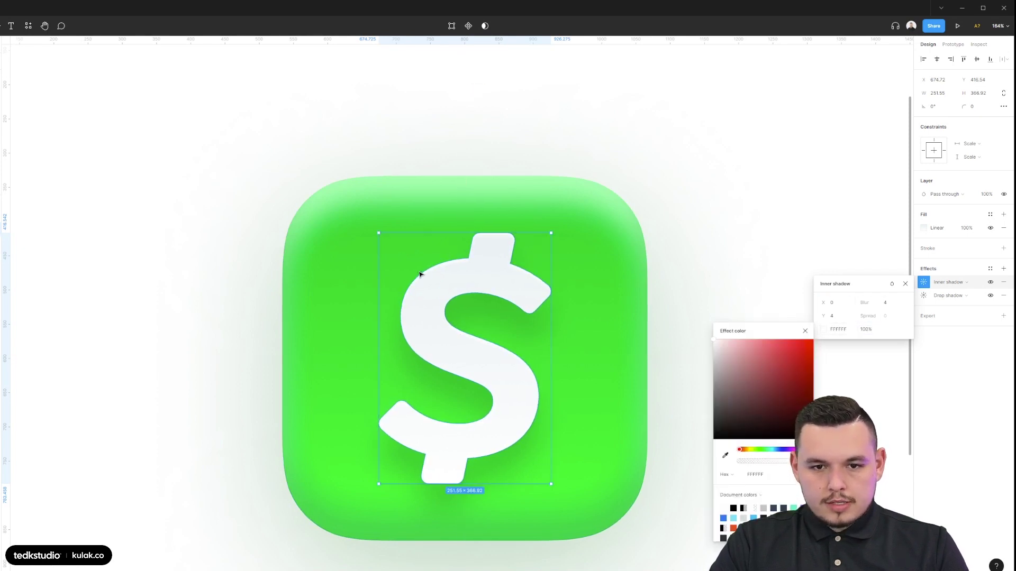
Darken the top stop of the dollar sign's fill gradient to a slightly deeper pale blue-gray.
scroll(439, 268, up, 3)
scroll(672, 244, up, 1)
scroll(534, 242, down, 1)
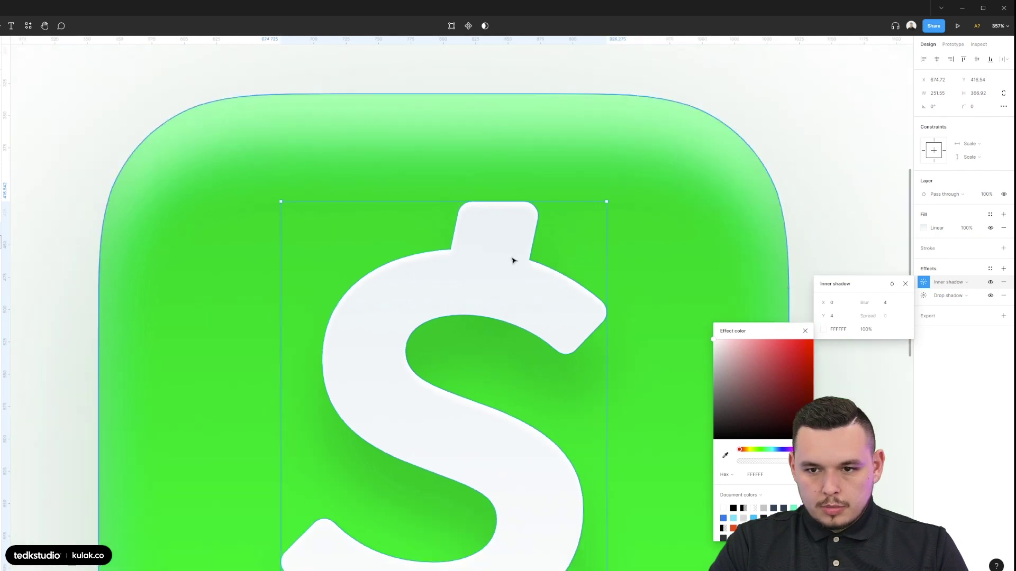
click(923, 228)
click(824, 249)
drag(823, 275, 824, 278)
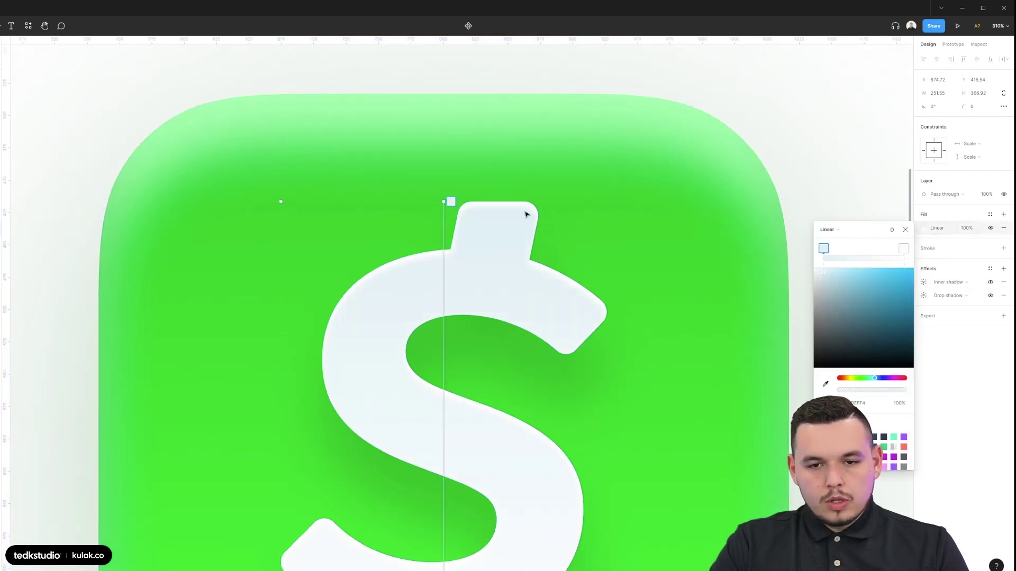
scroll(508, 241, down, 1)
click(903, 248)
key(Escape)
click(904, 231)
Set the white inner shadow's Y offset to 9 and increase its blur slightly.
click(923, 282)
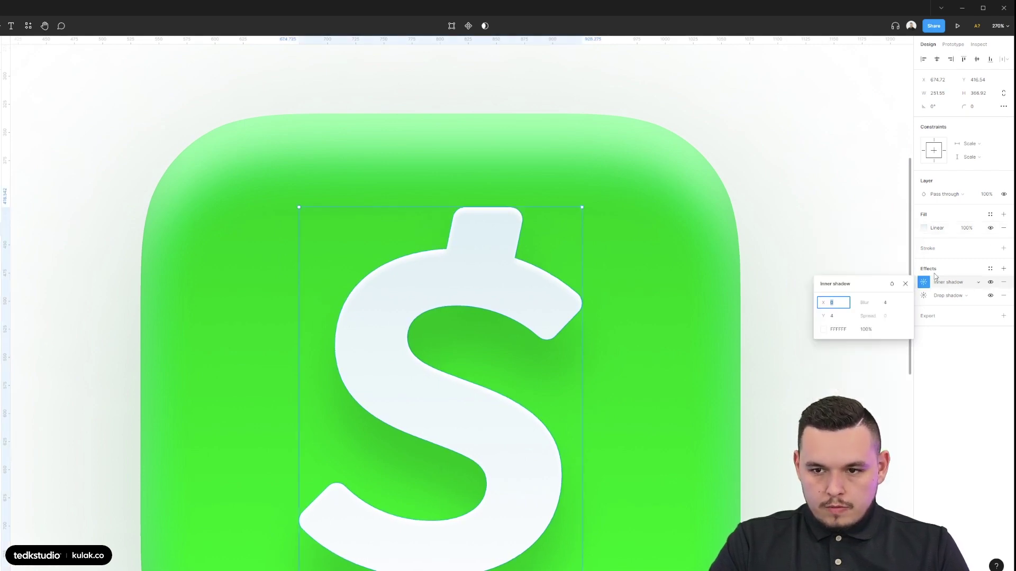
drag(825, 317, 828, 317)
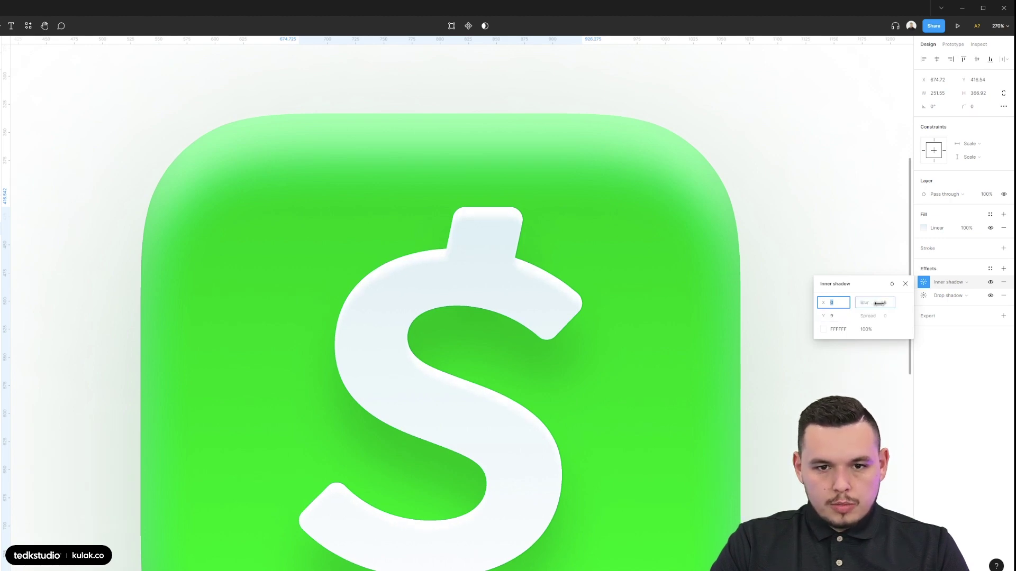
scroll(621, 293, down, 1)
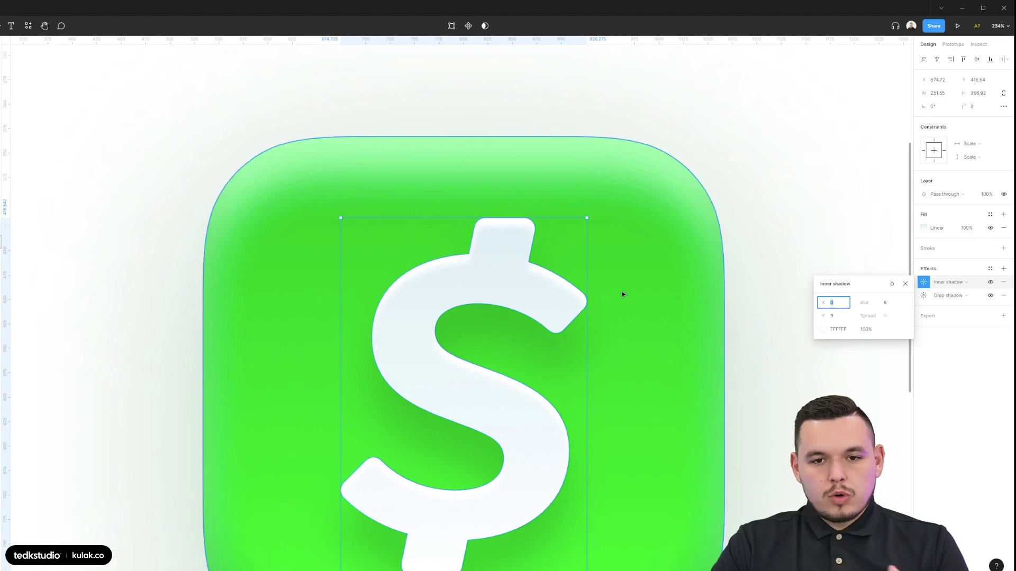
scroll(623, 294, down, 1)
Duplicate the dollar sign's white inner shadow and set the copy's Y offset to -9.
click(905, 283)
key(ctrl+v)
click(923, 283)
click(839, 317)
text(-9)
key(Return)
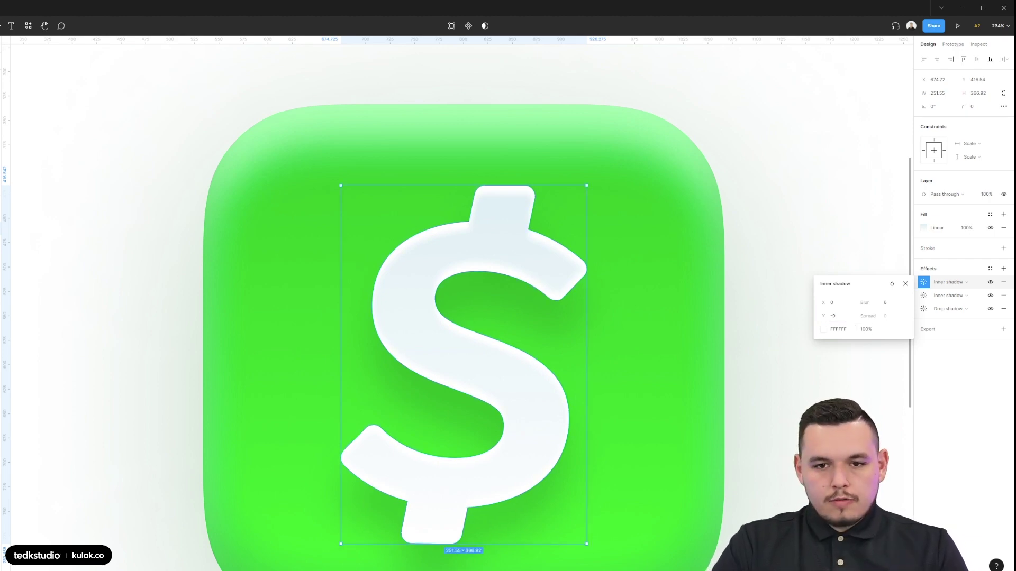
Recolor the duplicated inner shadow with a green sampled from the icon's square.
click(824, 331)
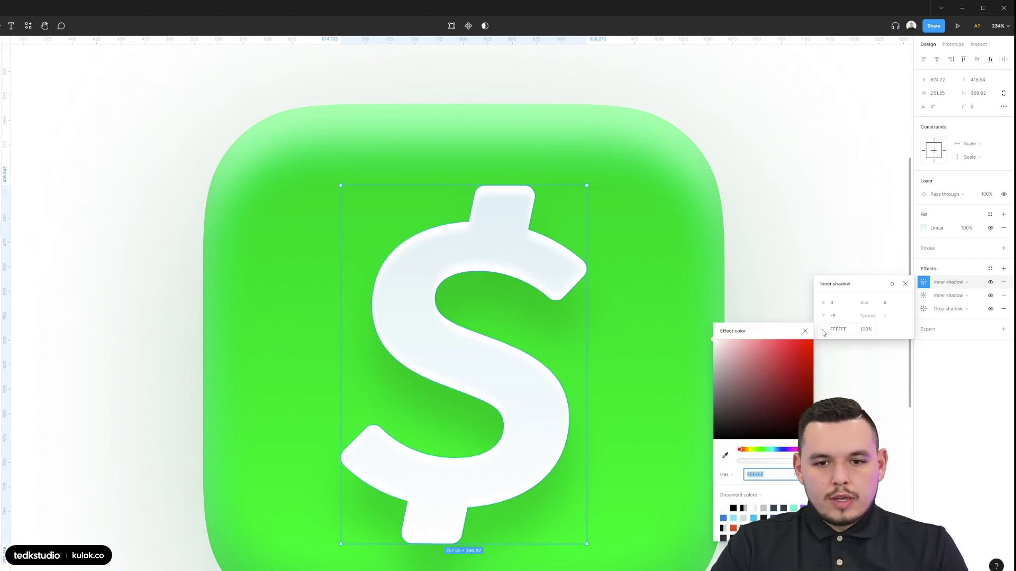
click(725, 455)
click(619, 352)
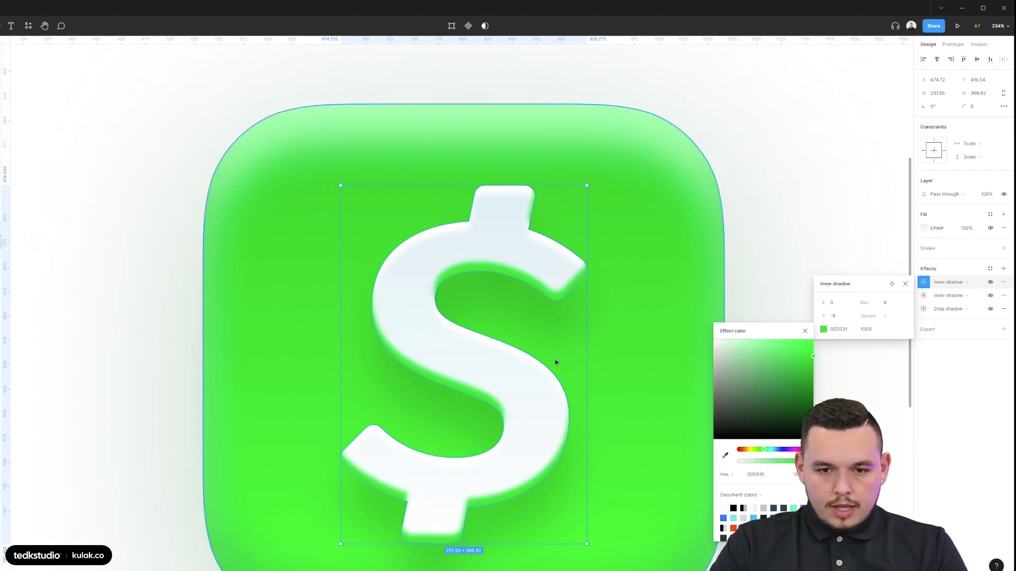
Set the green inner shadow's blur to 10 and lower its opacity to 63%, then deselect the dollar sign.
scroll(545, 370, down, 1)
alt+drag(873, 304, 881, 304)
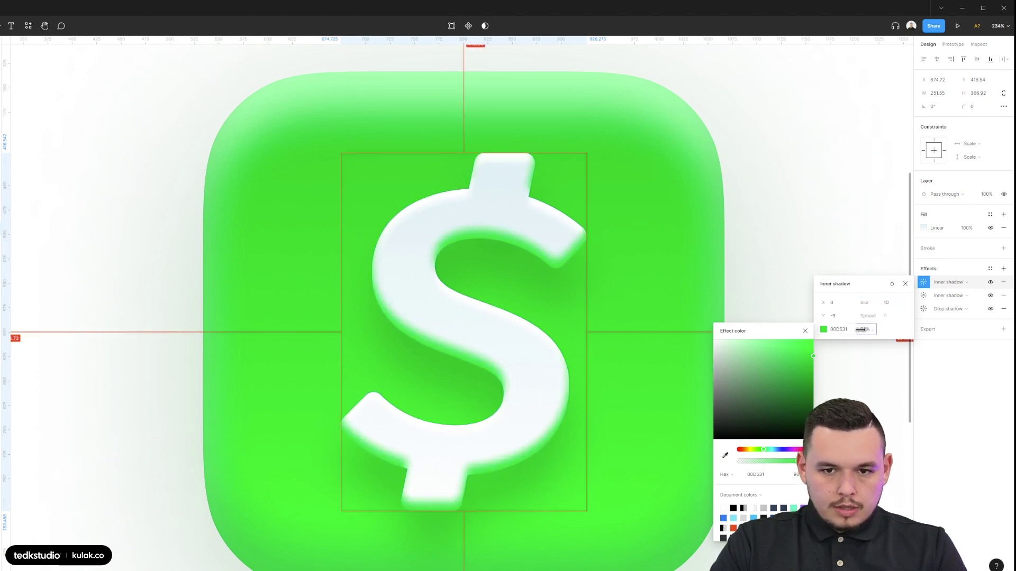
drag(861, 329, 832, 330)
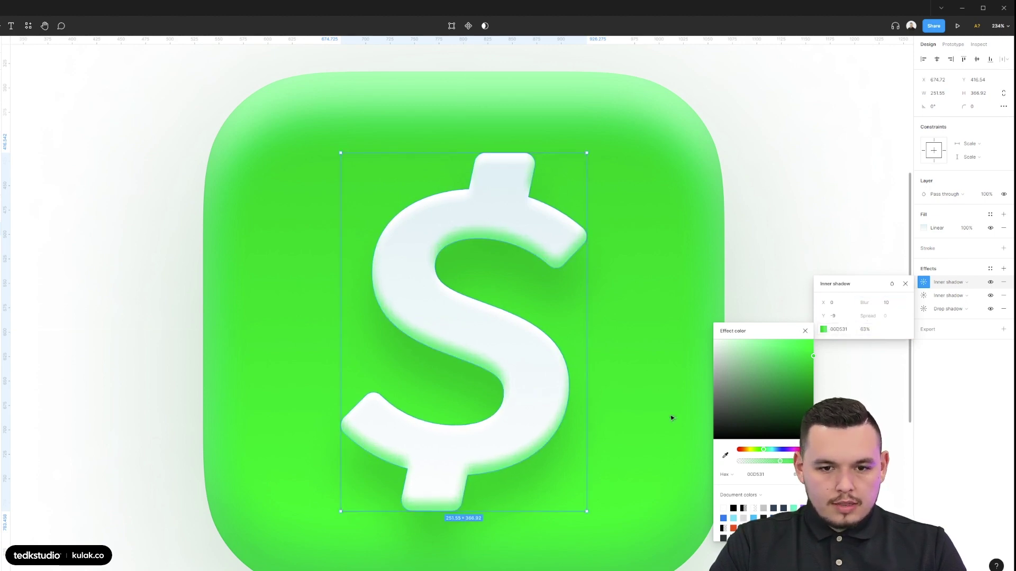
scroll(614, 425, down, 5)
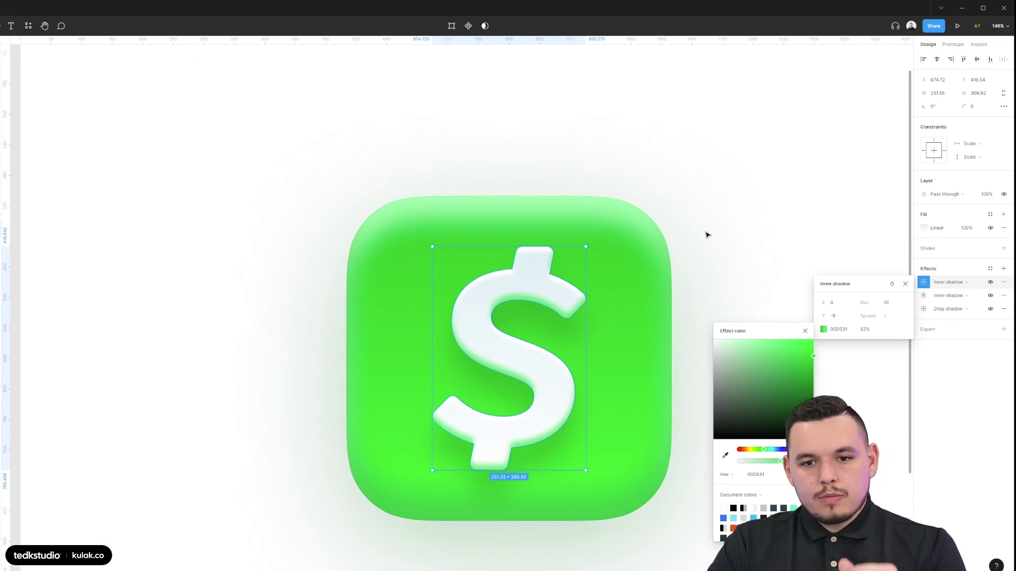
scroll(693, 337, down, 3)
click(690, 322)
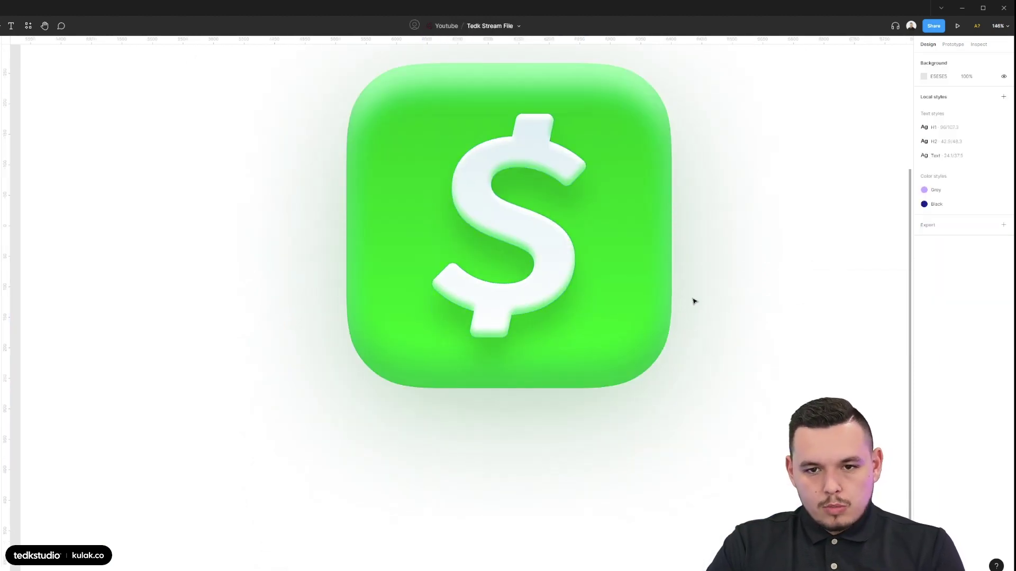
scroll(693, 299, up, 2)
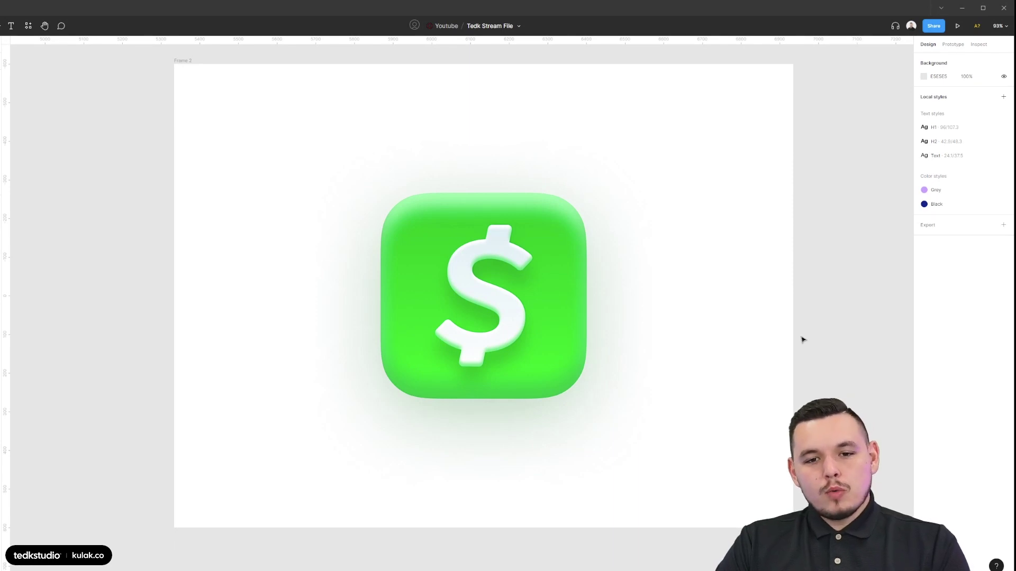
Draw a closed L-shaped highlight about 37 × 27 inside the dollar sign's top stub with the Pen tool, swapping its stroke for a fill.
scroll(503, 233, up, 8)
key(p)
scroll(492, 235, up, 5)
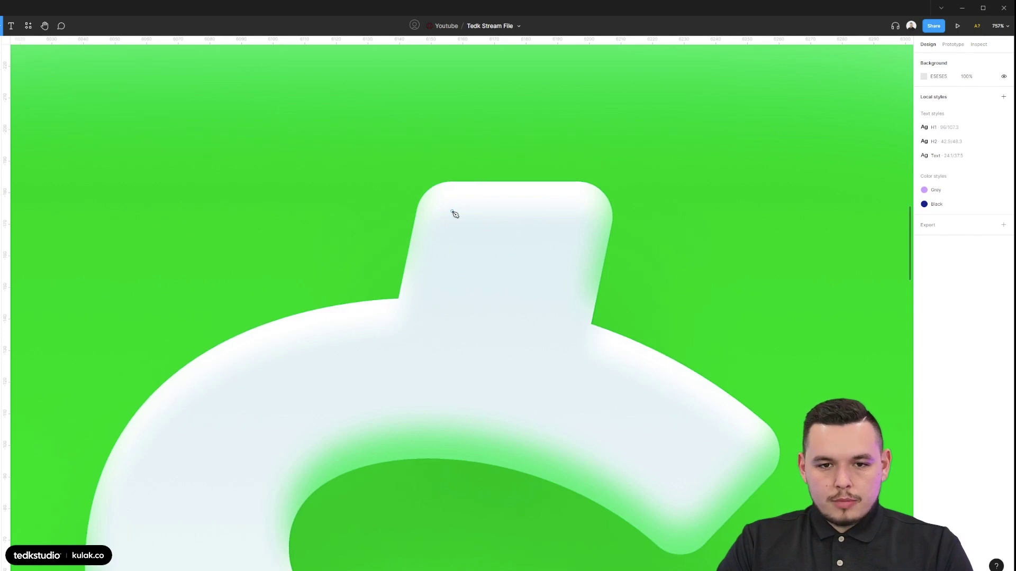
click(451, 211)
click(539, 211)
click(536, 225)
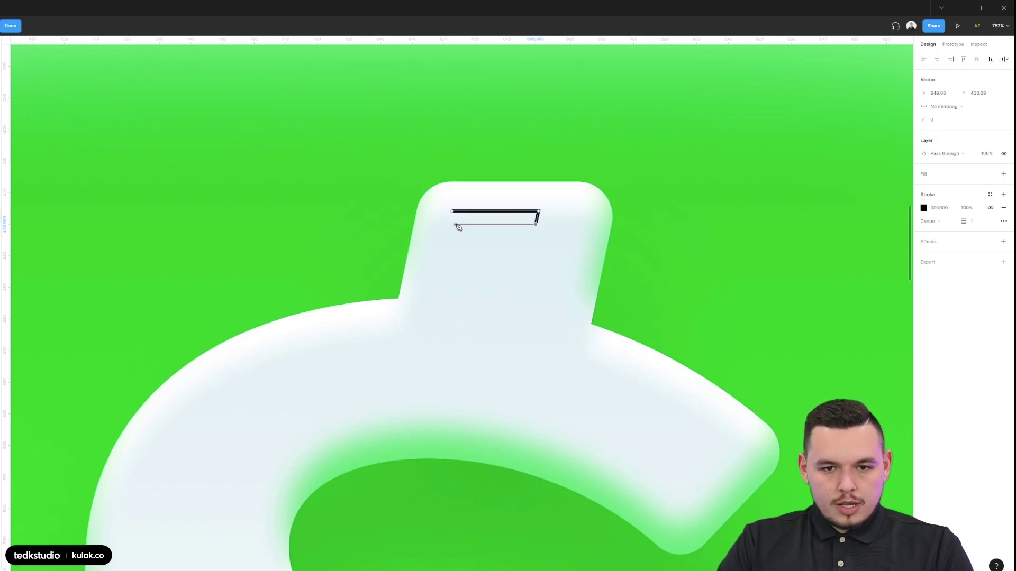
click(452, 225)
click(440, 296)
click(422, 296)
click(438, 212)
key(shift+x)
key(Escape)
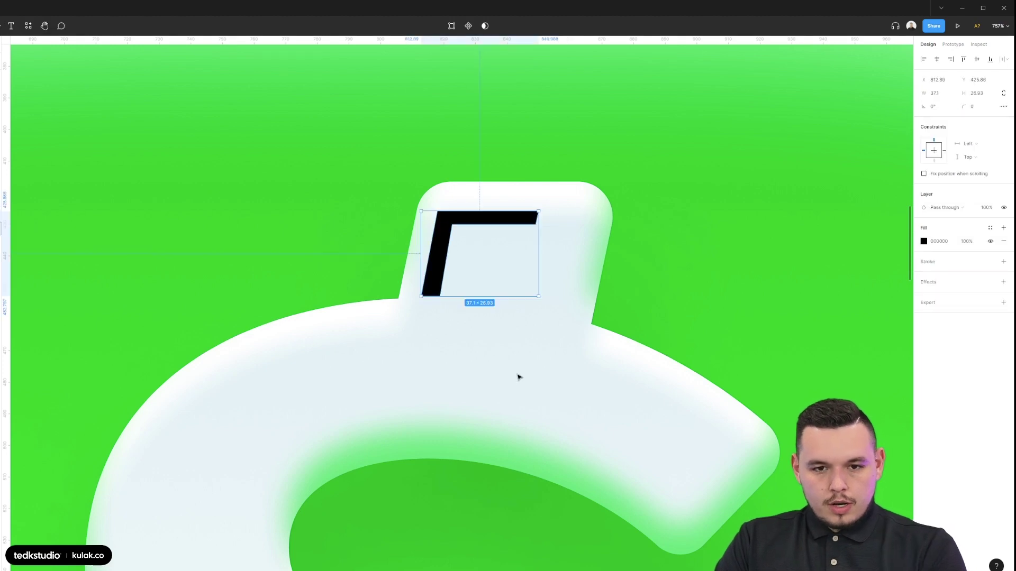
Recolor the L-shaped highlight's fill to white FFFFFF.
key(i)
click(691, 381)
click(921, 242)
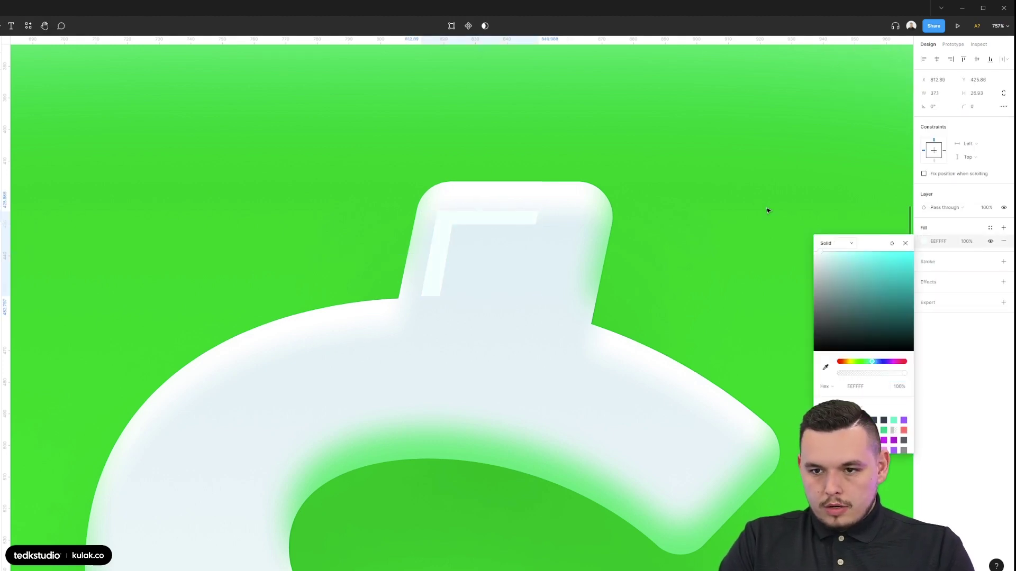
Add an effect to the L-shaped highlight and make it a layer blur of 4.
click(1003, 282)
click(946, 295)
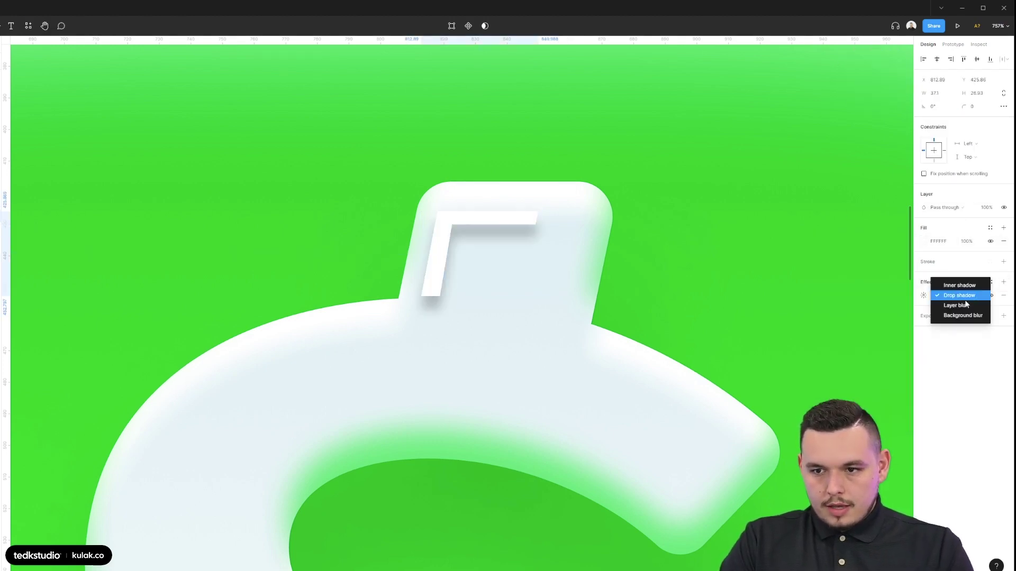
click(949, 306)
click(924, 297)
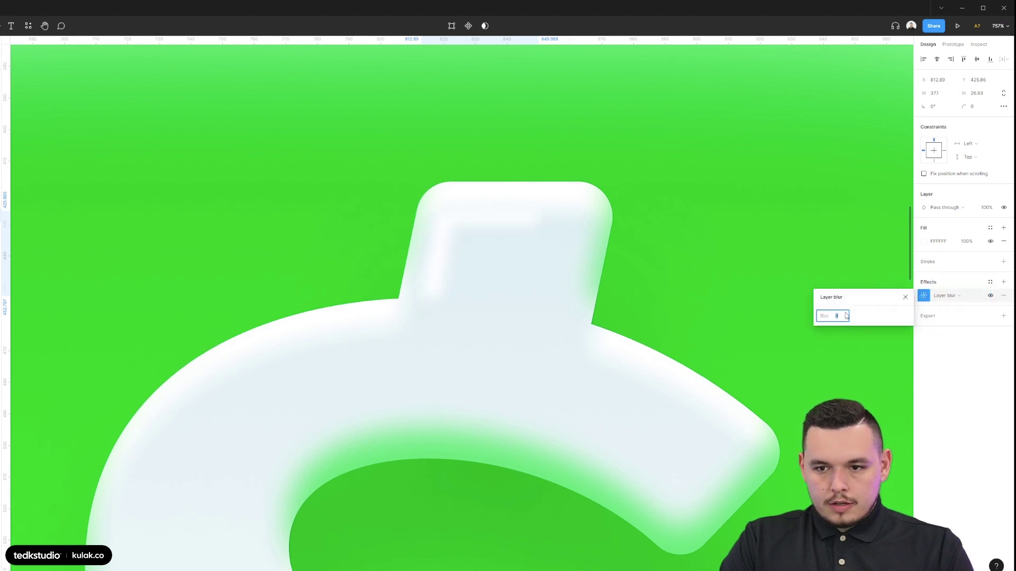
Round the L-shaped highlight's corner points and nudge the shape slightly toward the stub's upper-left corner.
key(Return)
key(Return)
key(Escape)
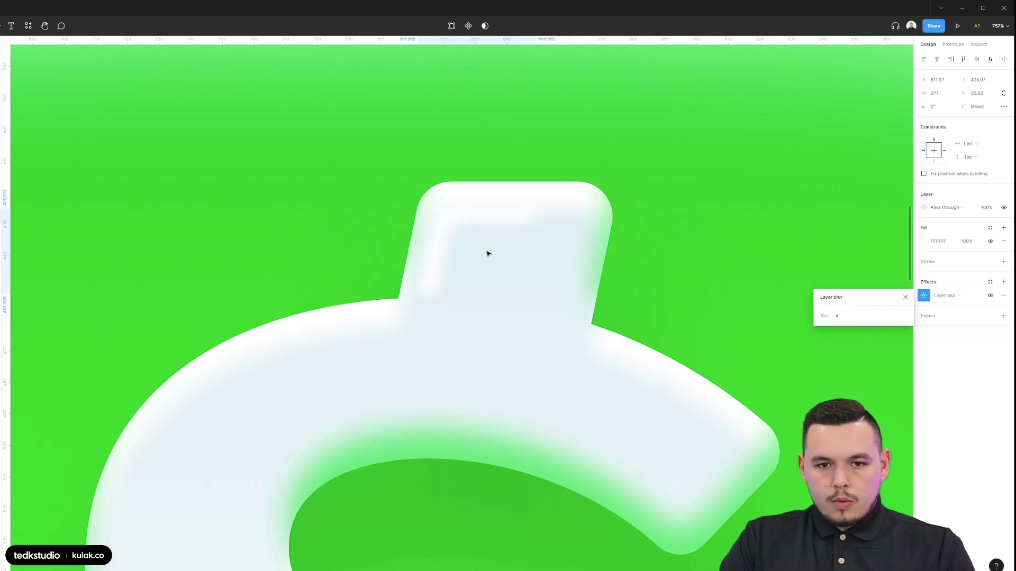
Fine-tune the strength of the L-shaped highlight's layer blur.
scroll(488, 251, down, 5)
click(608, 140)
scroll(630, 169, down, 3)
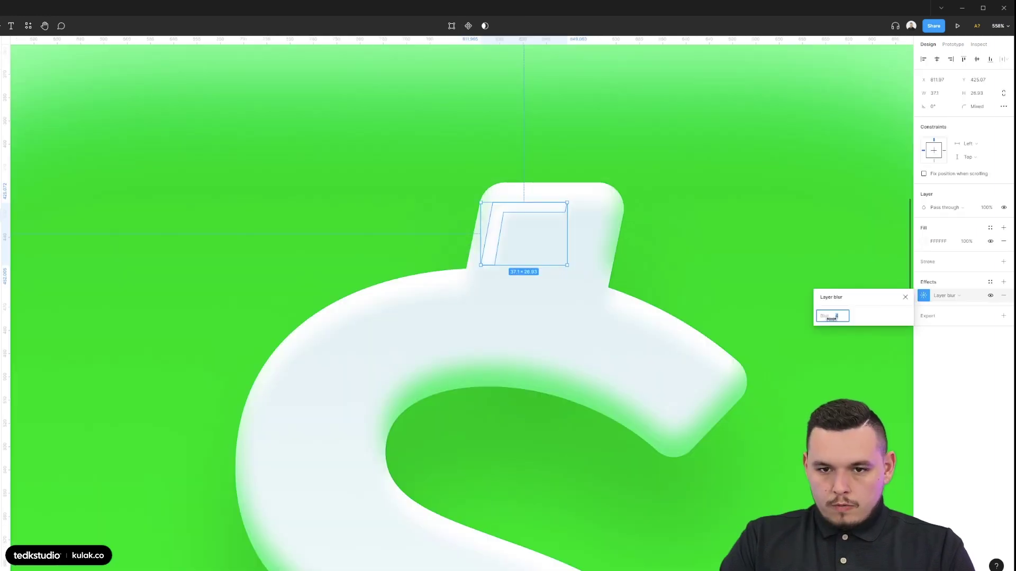
drag(831, 318, 838, 317)
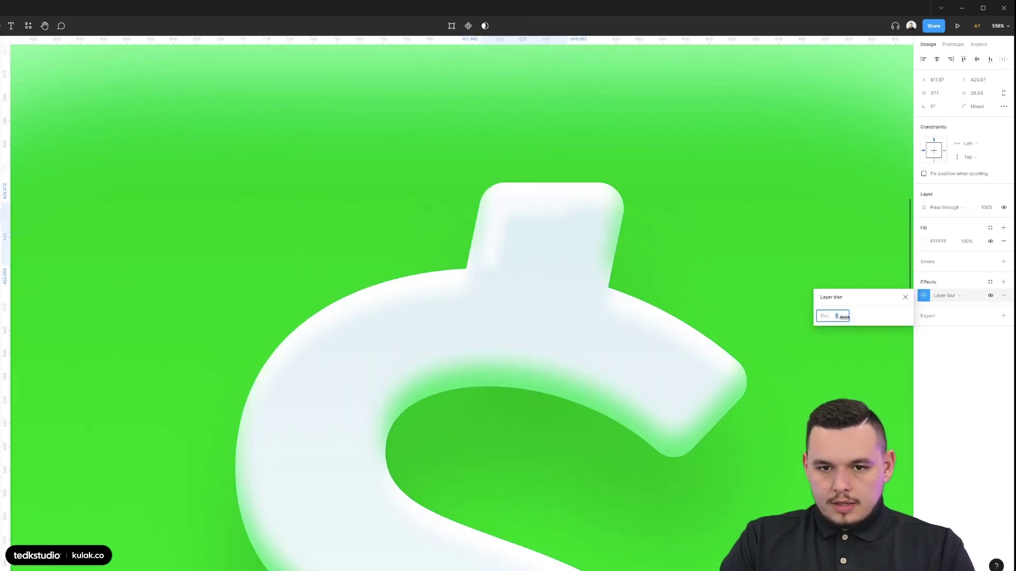
scroll(500, 289, down, 5)
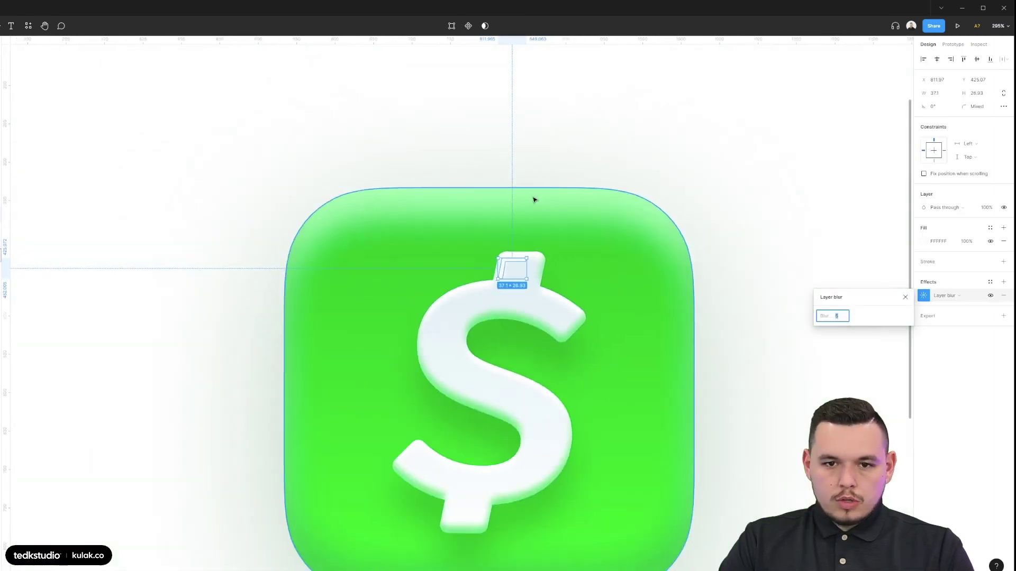
Change the L-shaped highlight's fill to a linear white gradient fading diagonally from its upper-left corner to below the shape.
click(536, 179)
scroll(536, 179, down, 1)
scroll(538, 238, up, 2)
click(512, 212)
scroll(512, 212, up, 5)
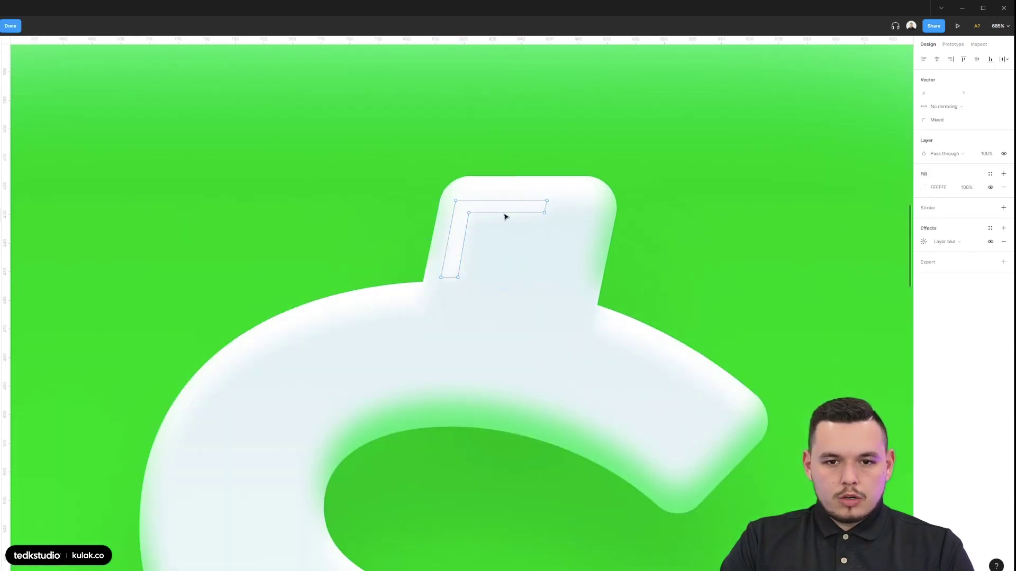
click(924, 242)
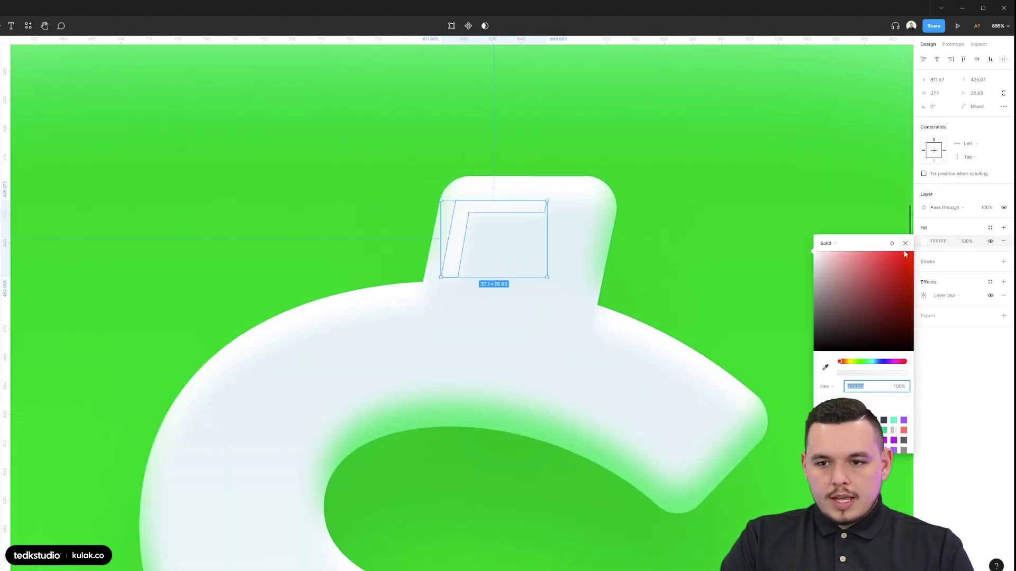
click(827, 243)
click(830, 254)
drag(498, 206, 472, 207)
drag(499, 276, 488, 292)
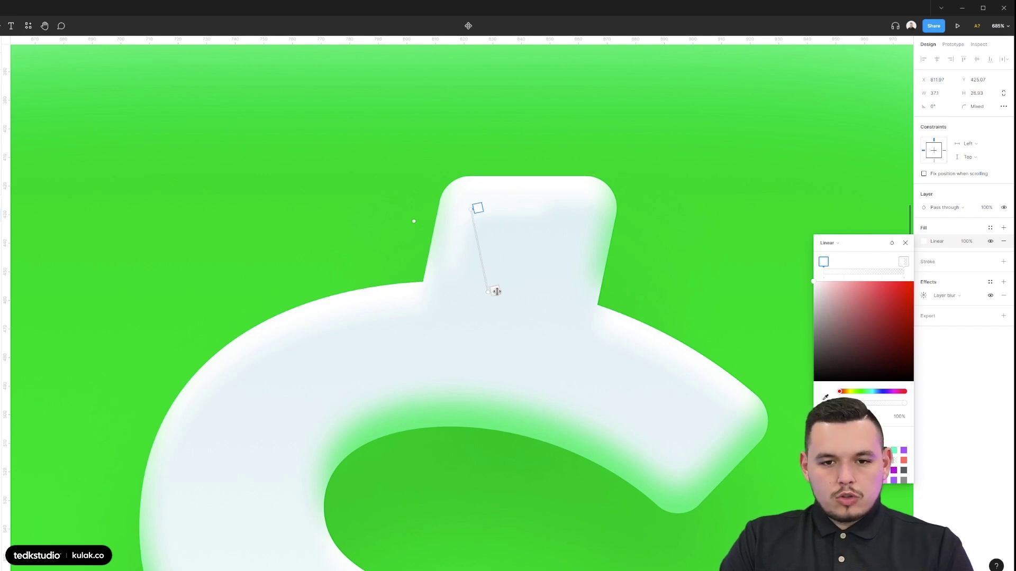
click(497, 291)
Examine the highlight on the dollar sign's top stub from afar and up close, including its corner points.
scroll(535, 268, down, 5)
click(658, 179)
drag(661, 169, 668, 178)
scroll(586, 195, up, 2)
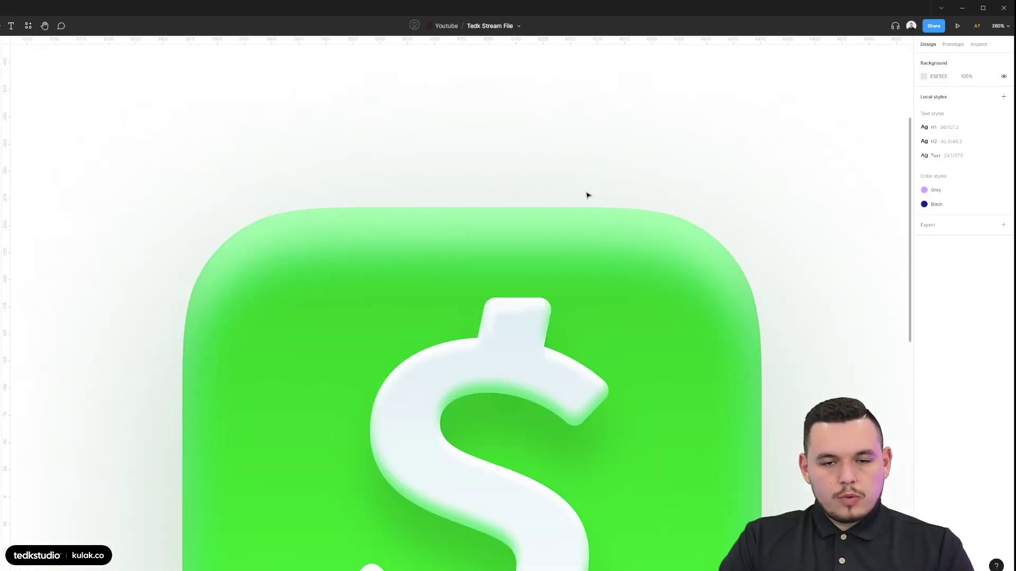
scroll(587, 195, down, 3)
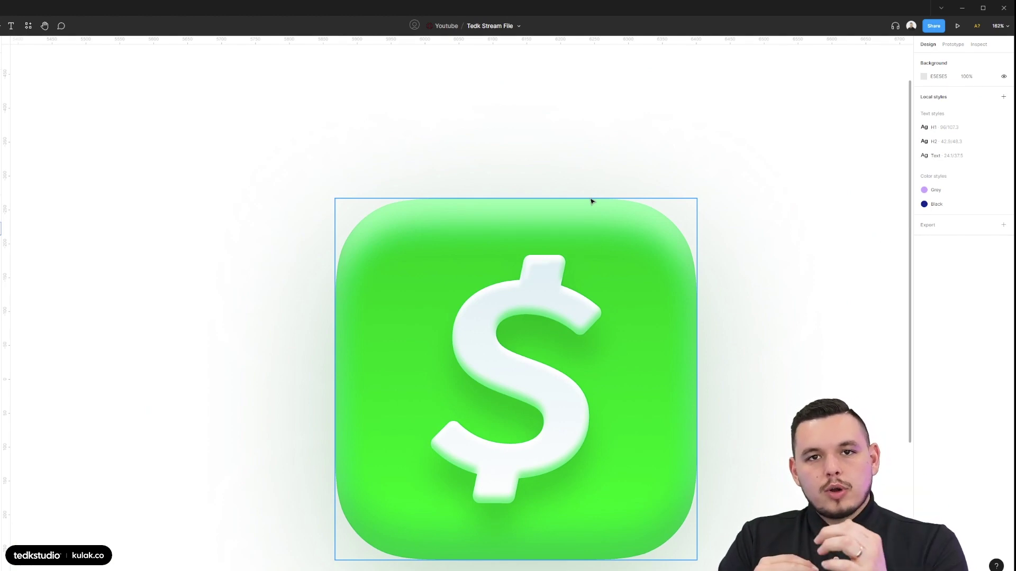
scroll(557, 291, up, 5)
ctrl+click(490, 231)
scroll(492, 231, down, 3)
click(561, 160)
scroll(562, 160, up, 3)
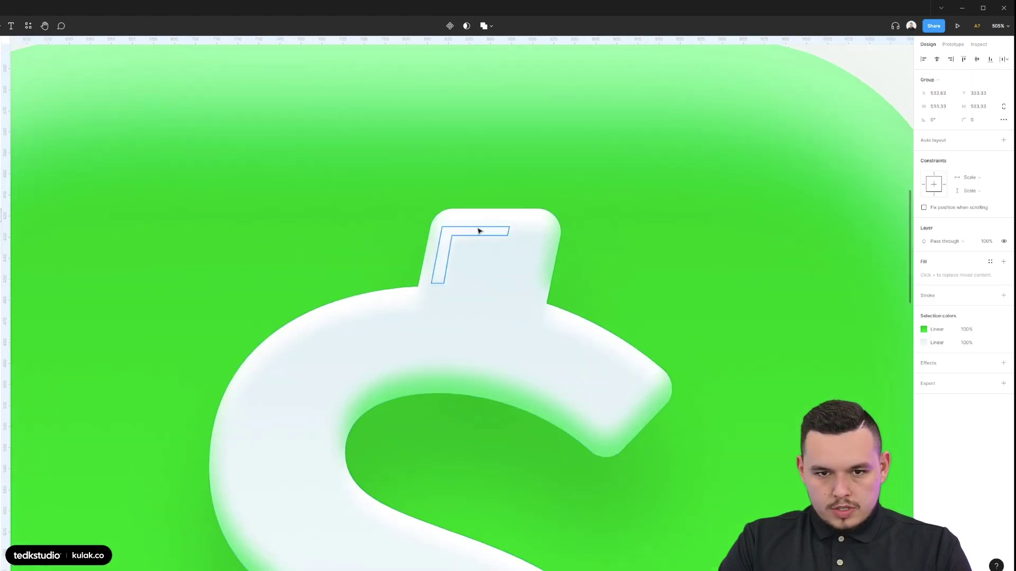
scroll(460, 242, down, 3)
double_click(449, 237)
scroll(448, 233, up, 3)
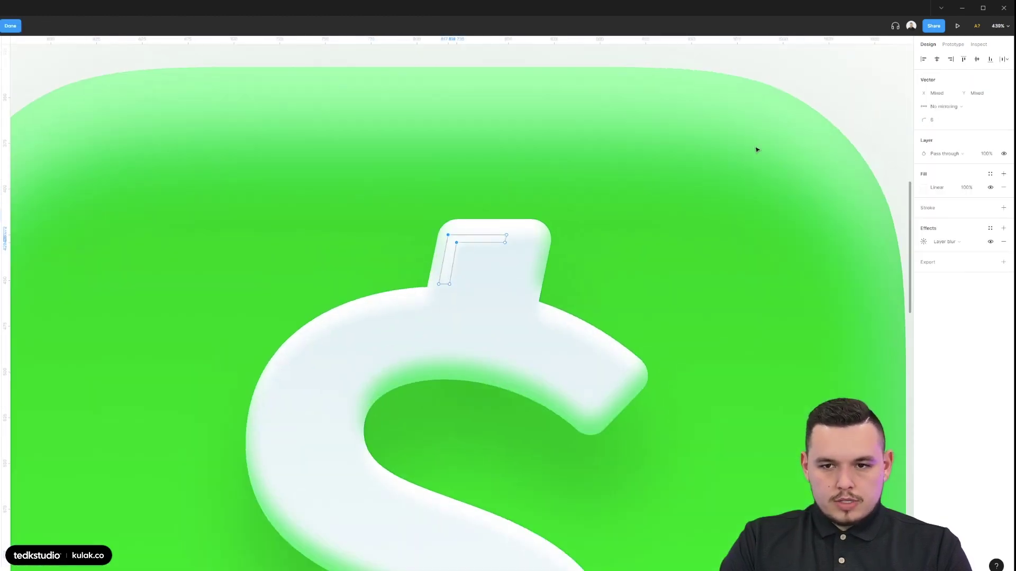
double_click(800, 131)
Draw a narrow crescent-shaped highlight along the outer upper-left curve of the dollar sign with the Pen tool.
scroll(741, 127, down, 3)
scroll(529, 235, up, 3)
key(p)
click(559, 149)
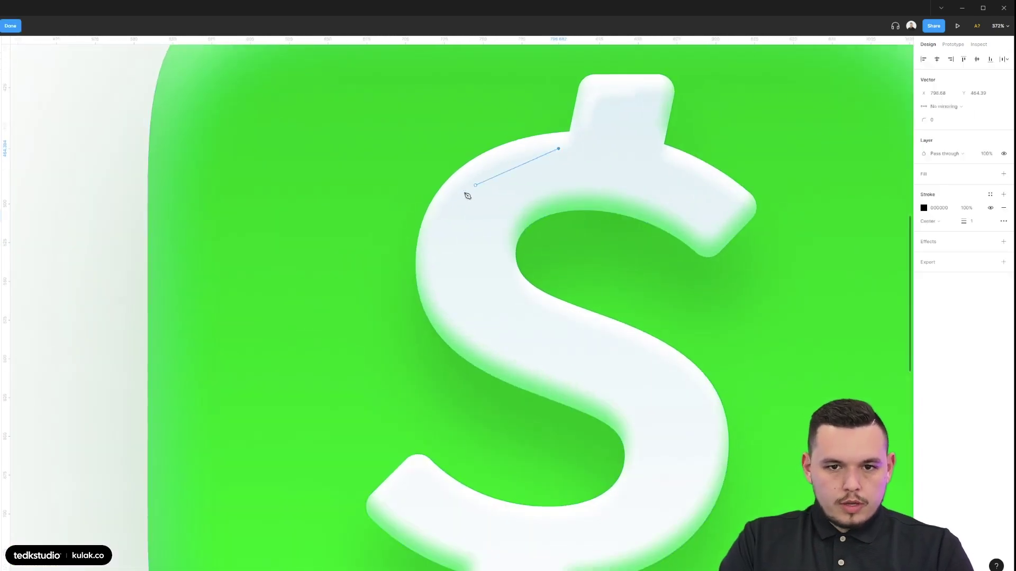
drag(442, 225, 556, 159)
click(559, 159)
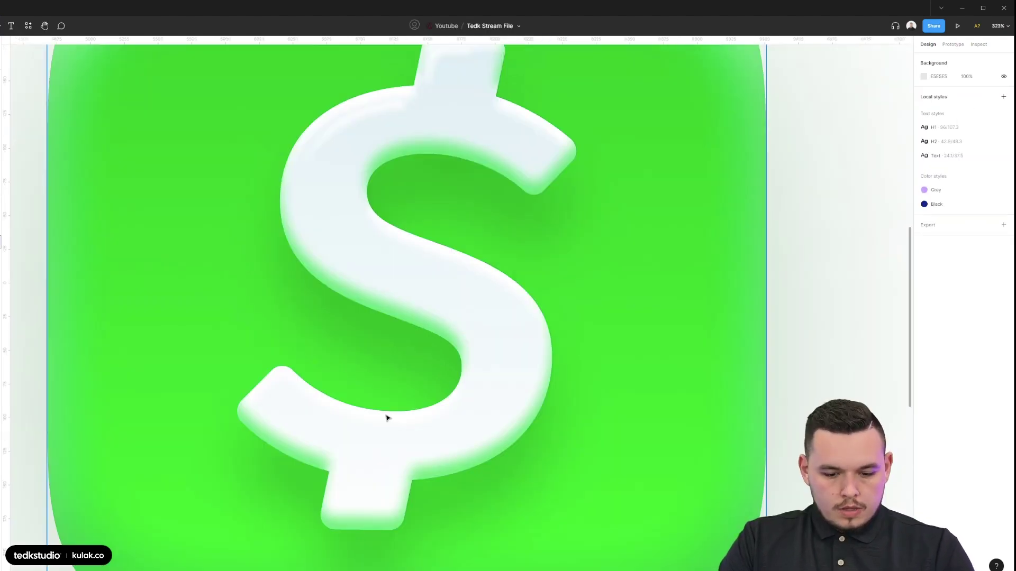
Draw a small highlight shape along the dollar sign's lower-left tip with the Pen tool and swap its stroke to a fill.
key(p)
scroll(300, 402, up, 3)
click(274, 355)
scroll(357, 410, down, 3)
mouse_move(404, 422)
mouse_down()
mouse_move(476, 430)
mouse_move(404, 437)
mouse_move(284, 380)
mouse_move(229, 338)
mouse_move(290, 386)
mouse_move(299, 373)
mouse_up()
click(263, 412)
click(252, 401)
click(283, 370)
key(shift+x)
key(Escape)
Copy the properties of the existing highlight on the dollar sign's upper part onto the new lower-left tip highlight.
scroll(422, 378, down, 3)
click(402, 143)
key(ctrl+alt+c)
click(339, 381)
key(ctrl+alt+v)
click(946, 207)
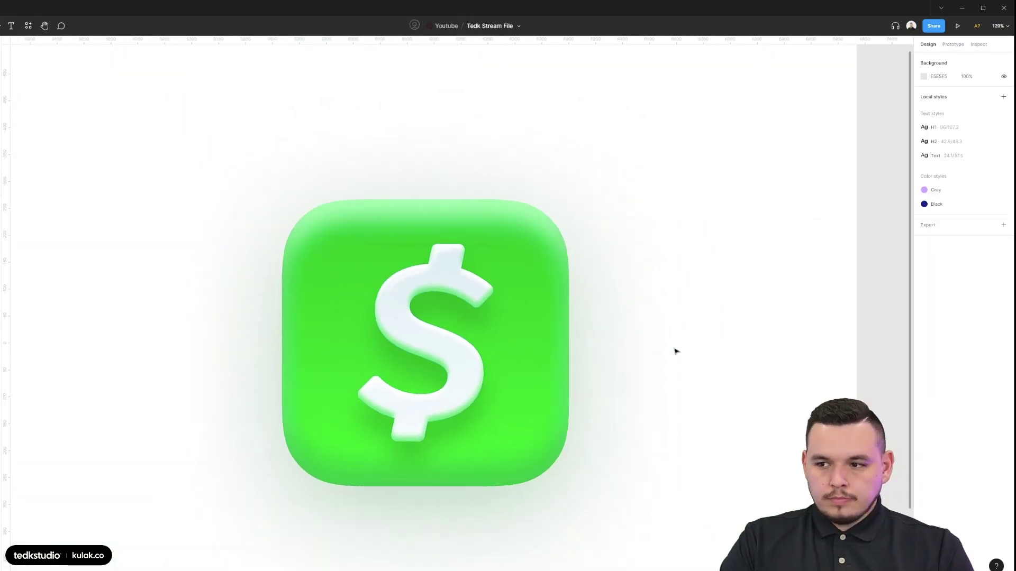
Examine the finished glossy icon in its white frame from afar and up close.
scroll(635, 322, down, 2)
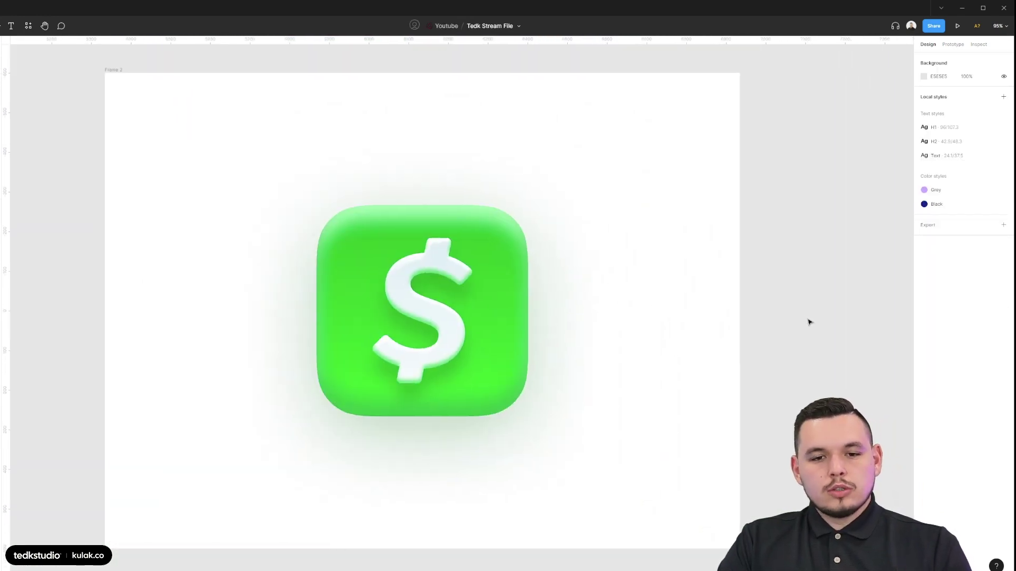
scroll(599, 341, up, 1)
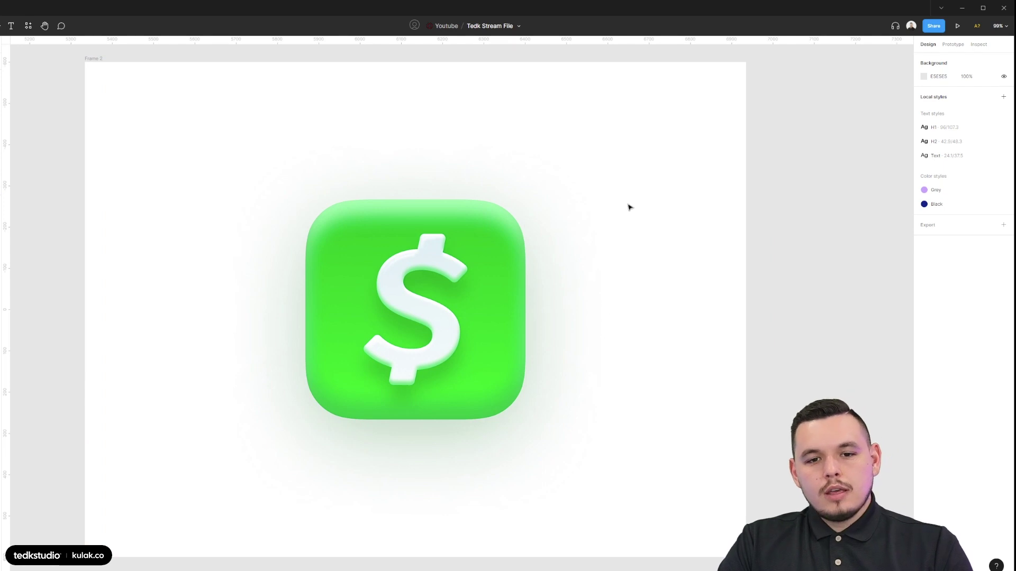
drag(702, 131, 328, 422)
scroll(584, 359, down, 2)
click(632, 391)
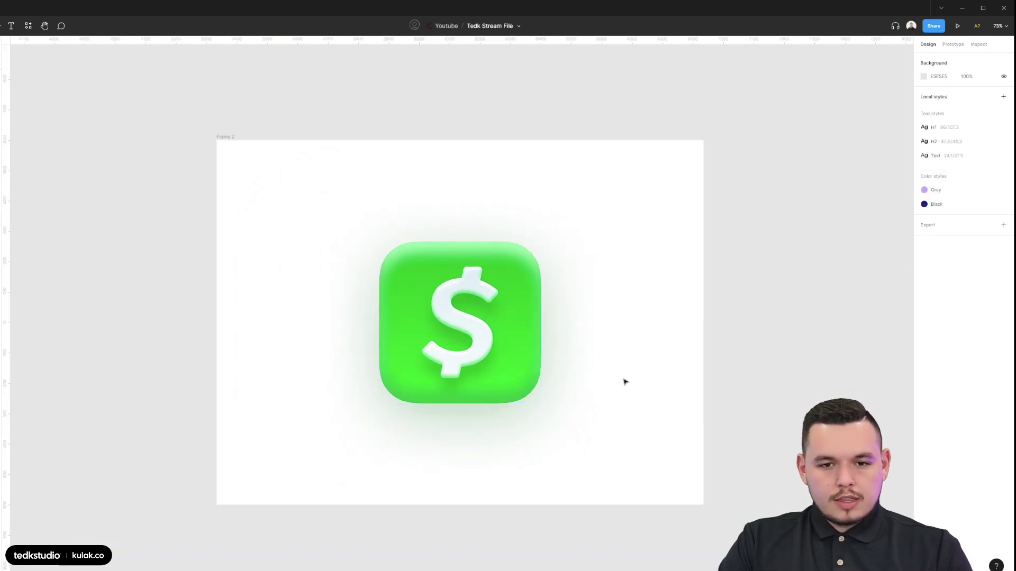
click(548, 355)
scroll(484, 297, up, 4)
scroll(391, 390, down, 6)
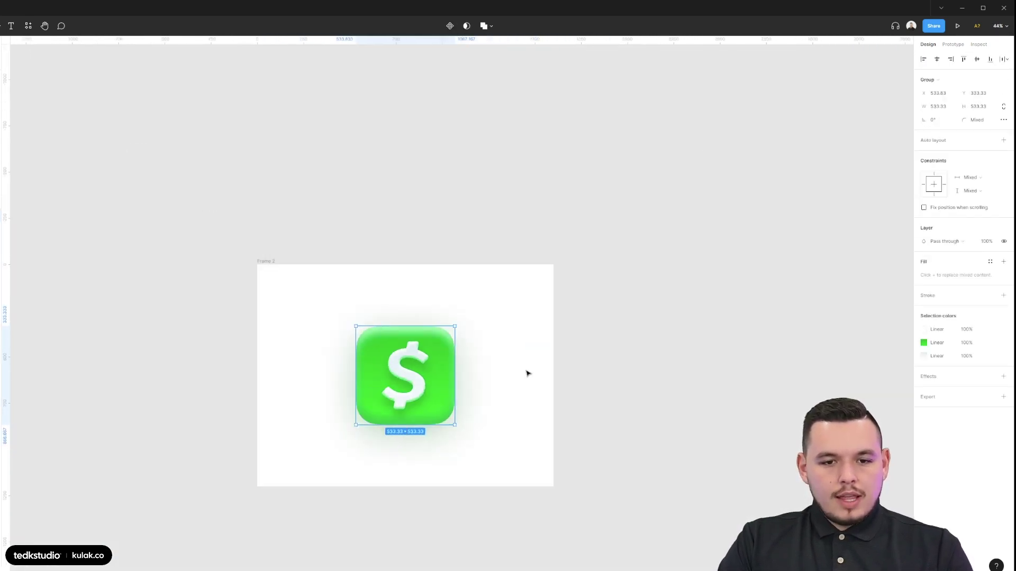
click(527, 373)
scroll(367, 402, up, 2)
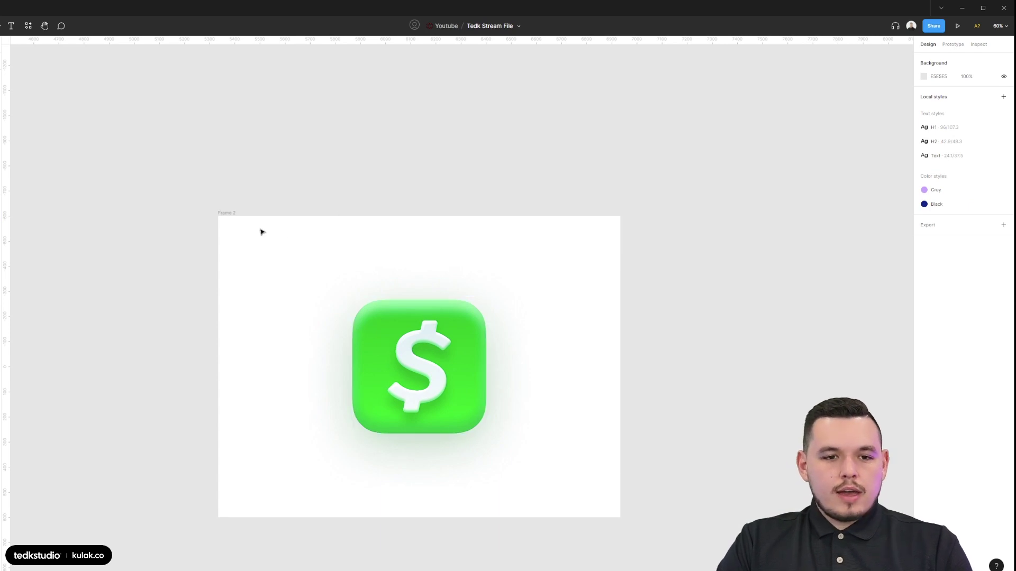
drag(154, 225, 707, 507)
click(703, 487)
drag(472, 350, 388, 357)
scroll(397, 370, down, 2)
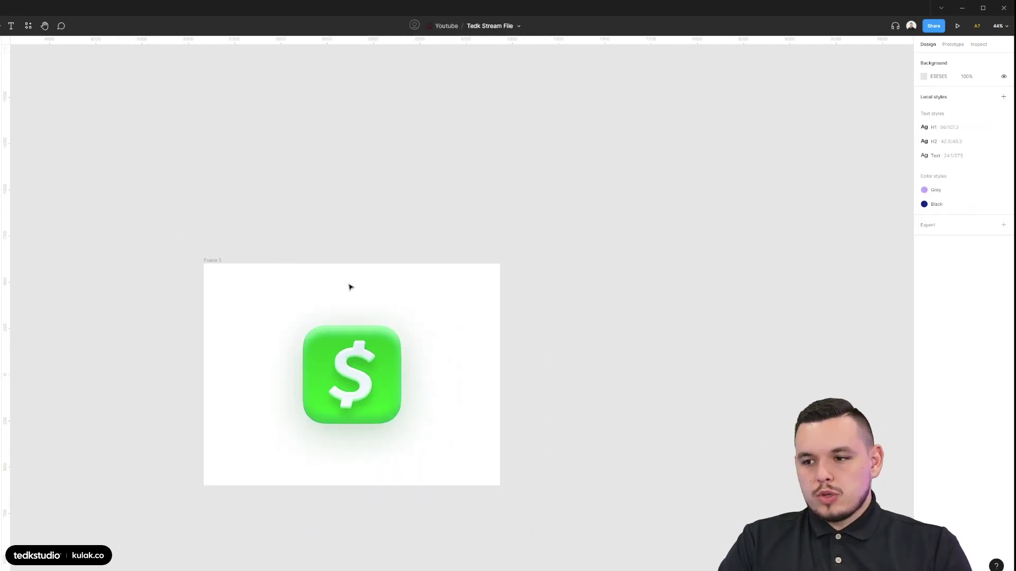
scroll(257, 390, up, 3)
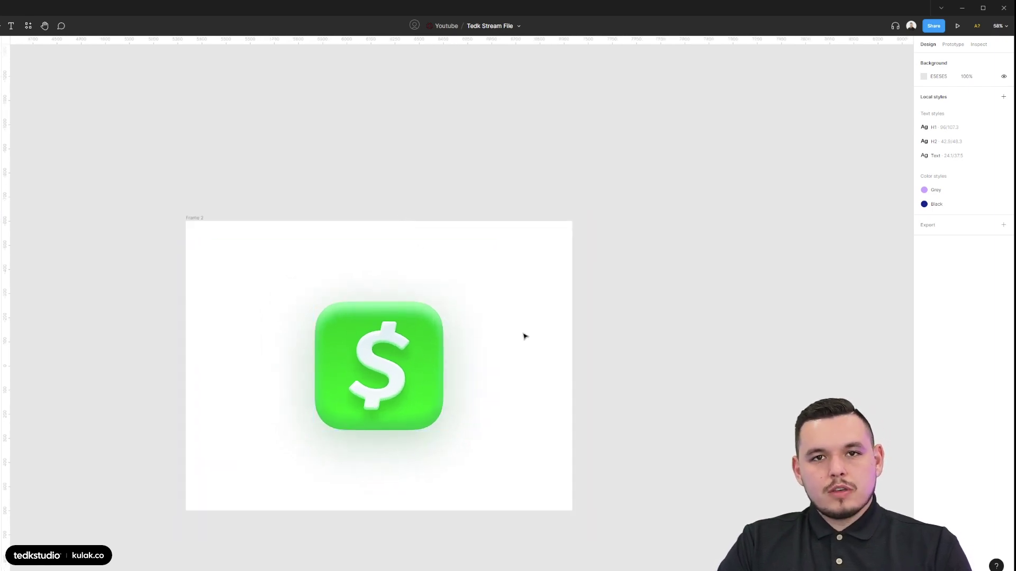
scroll(220, 235, down, 3)
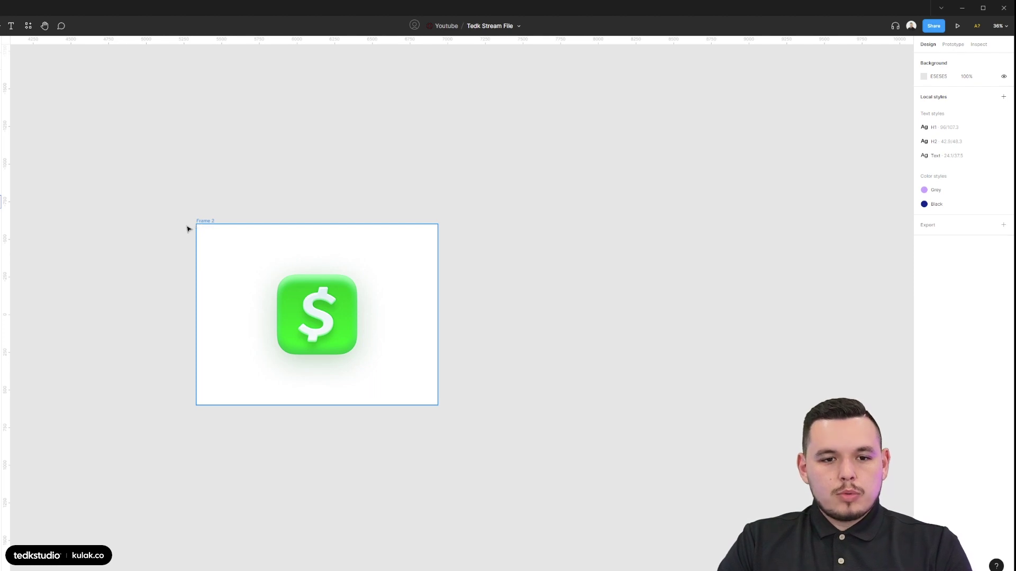
Duplicate the white icon frame to its right and set the copy's corner radius to 64.
drag(208, 221, 503, 218)
drag(612, 215, 535, 197)
key(shift+2)
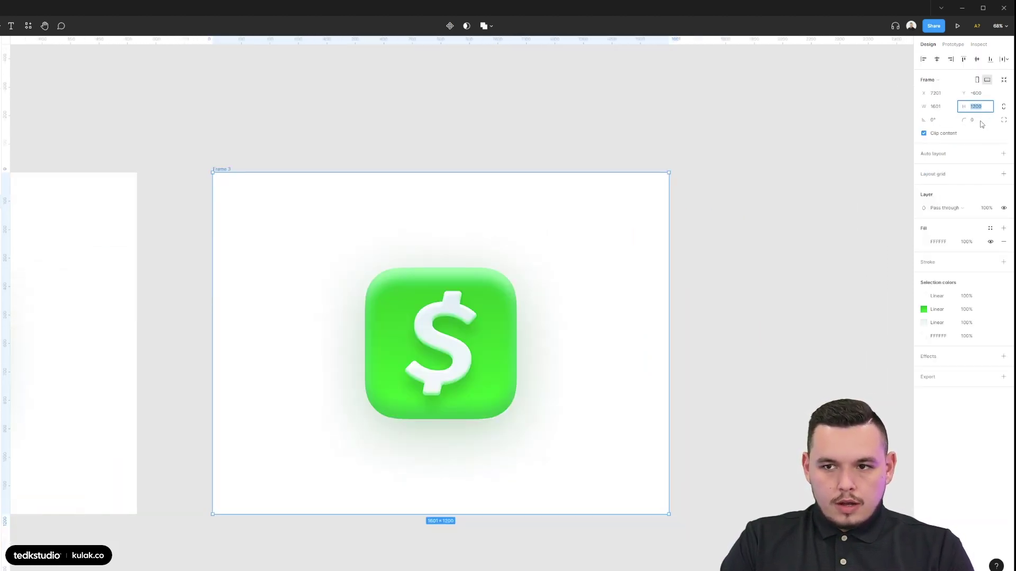
click(765, 216)
drag(760, 289, 778, 271)
click(240, 152)
Change the copied frame's fill to a linear gradient and sample its upper stop's colour from the dollar sign.
click(926, 247)
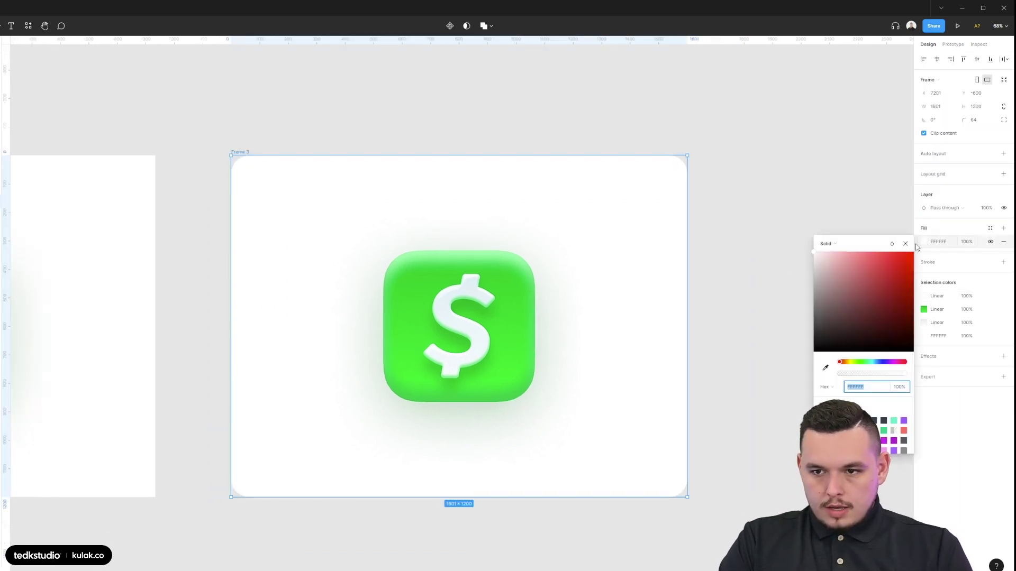
click(827, 243)
click(828, 253)
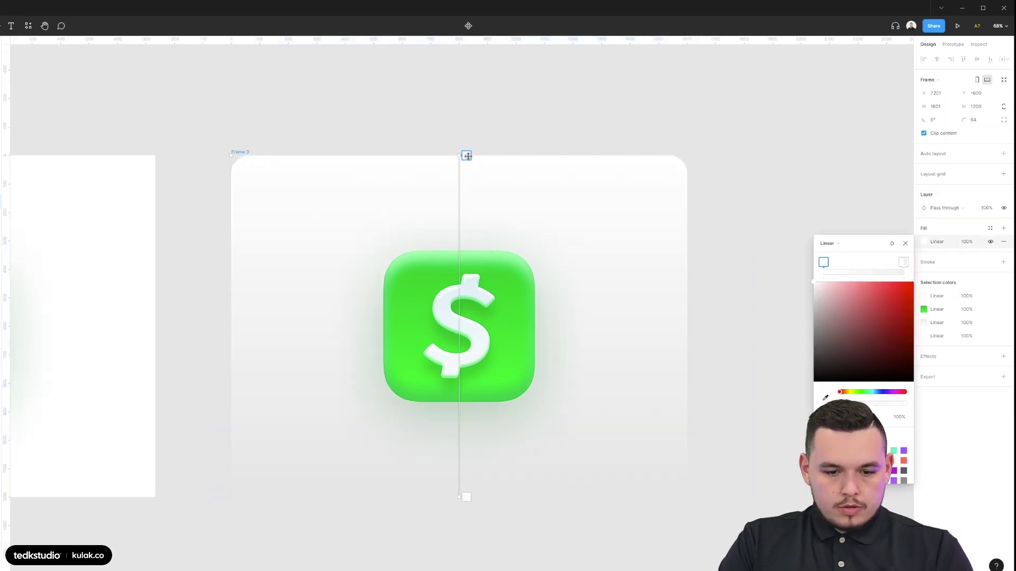
key(i)
click(471, 281)
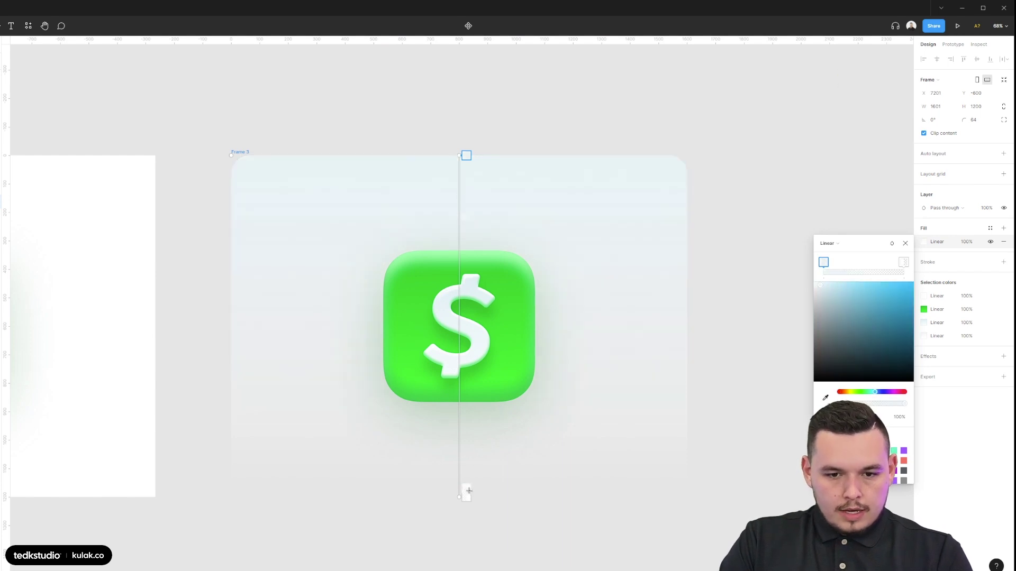
Sample the icon's green for the gradient's lower stop and lighten it to a pale green.
click(466, 496)
key(i)
click(476, 393)
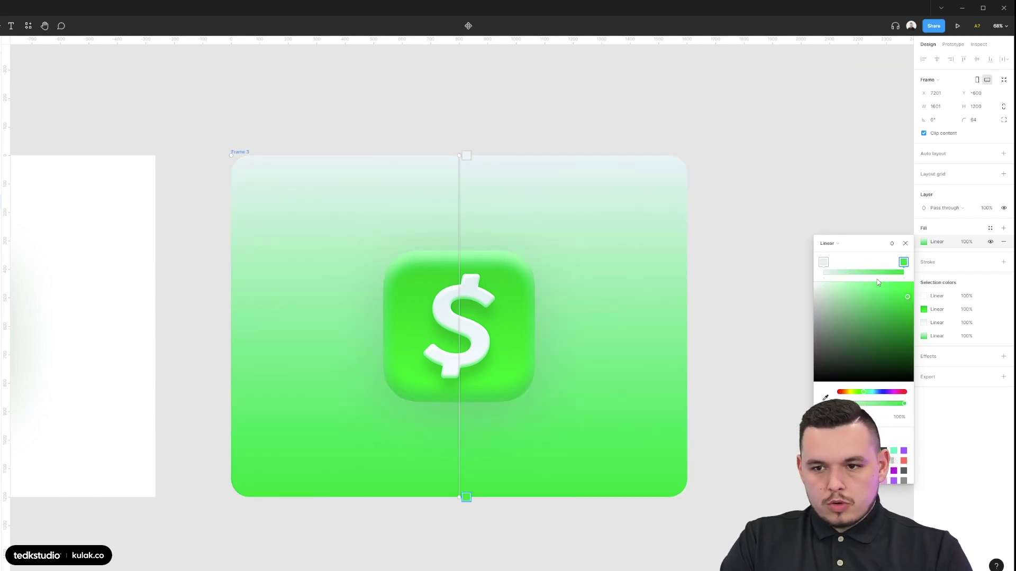
drag(888, 283, 870, 278)
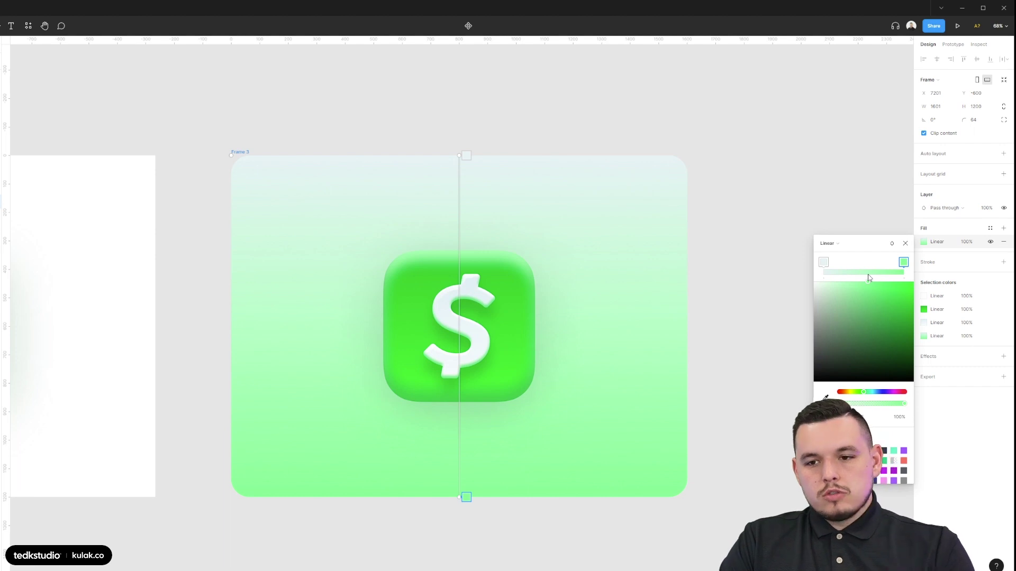
Set the gradient's first stop to white and tilt the gradient diagonally from above the frame's upper-left area.
click(827, 263)
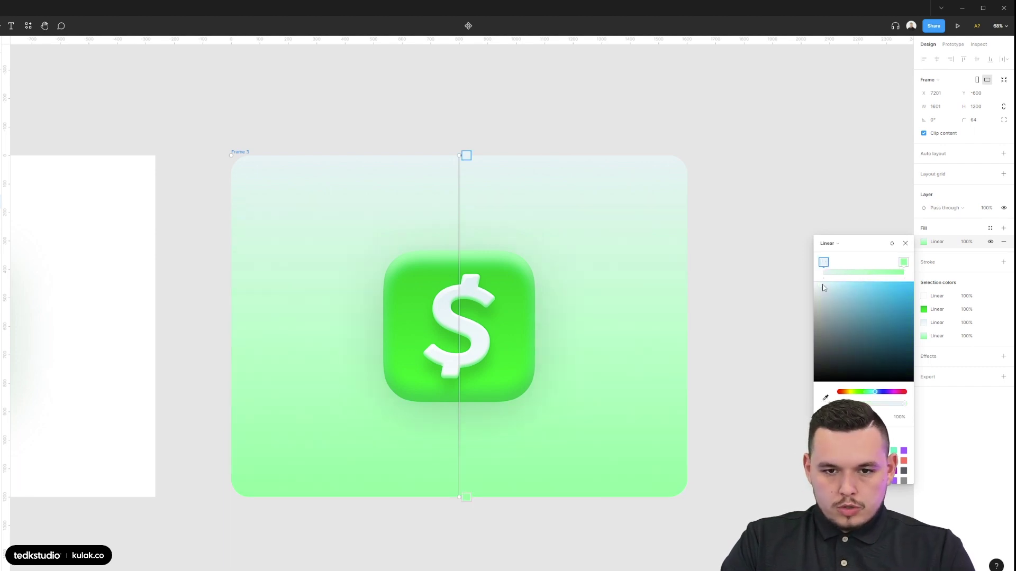
drag(822, 288, 817, 282)
drag(319, 80, 762, 251)
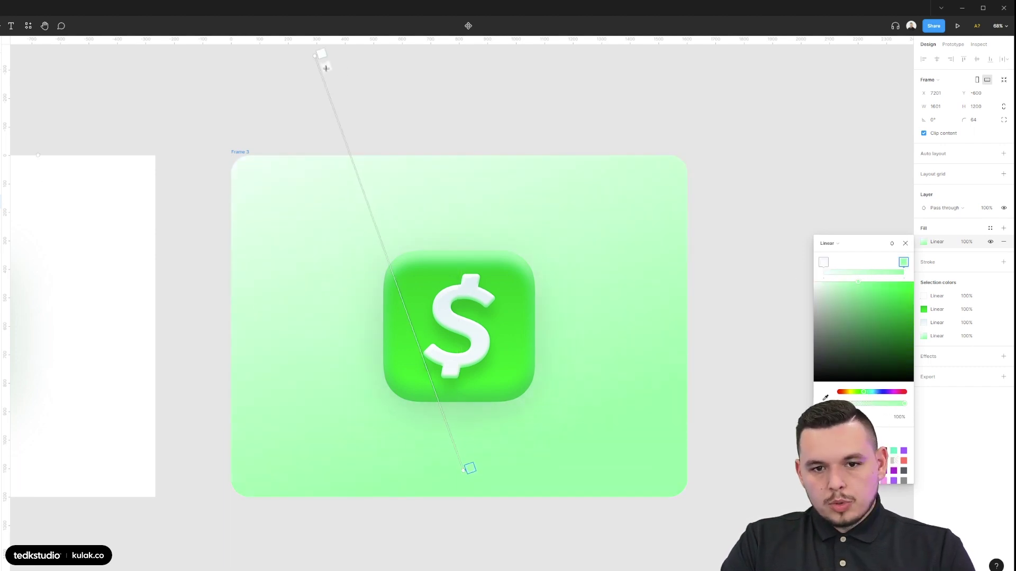
Duplicate the frame with the green gradient background to its right.
scroll(335, 78, down, 2)
scroll(582, 78, down, 3)
drag(622, 189, 137, 188)
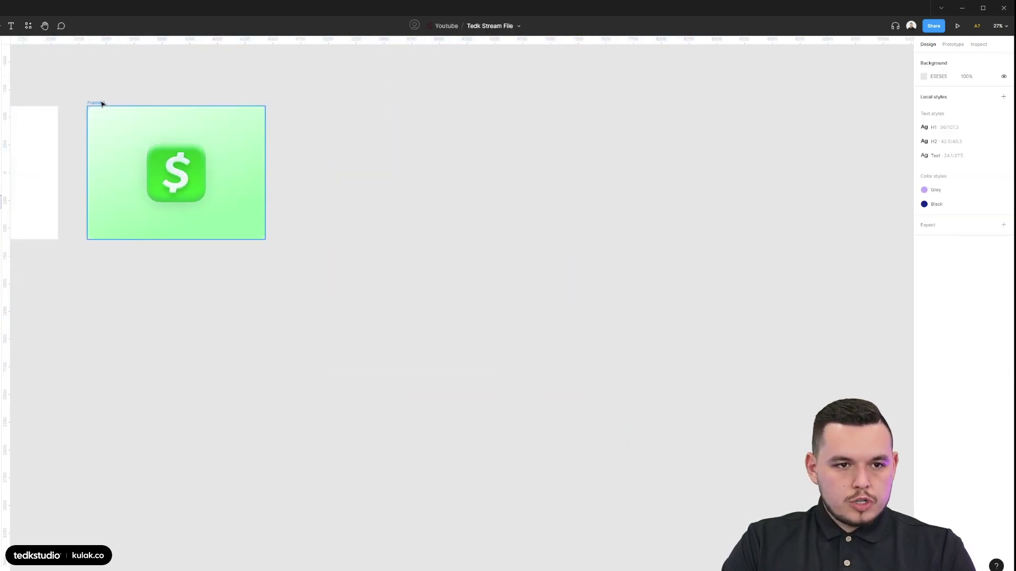
drag(100, 102, 379, 98)
scroll(423, 96, up, 5)
Set the drop shadow of the new copy's green icon background to 89% opacity and a Y offset of 120.
click(474, 347)
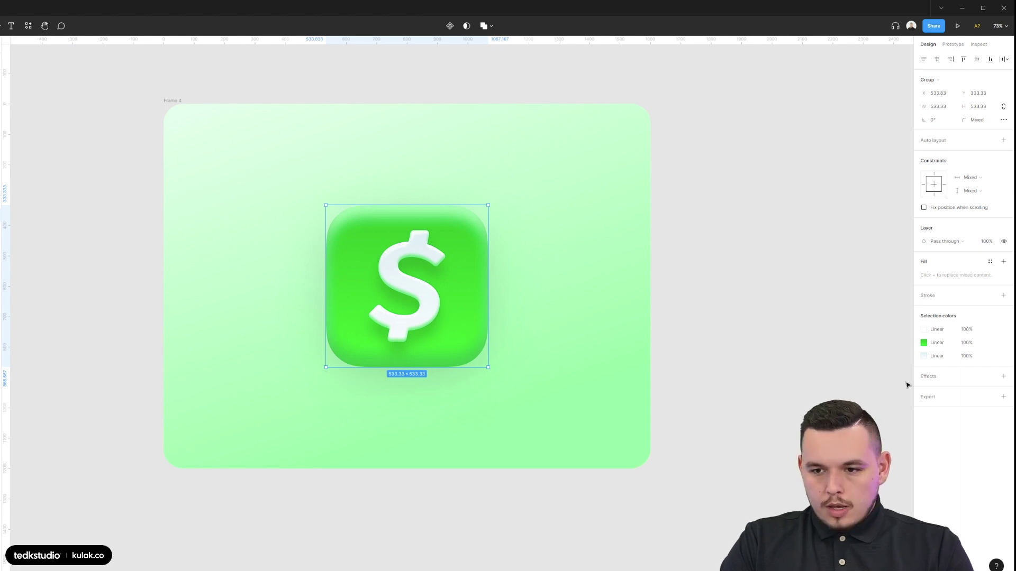
double_click(463, 351)
click(923, 309)
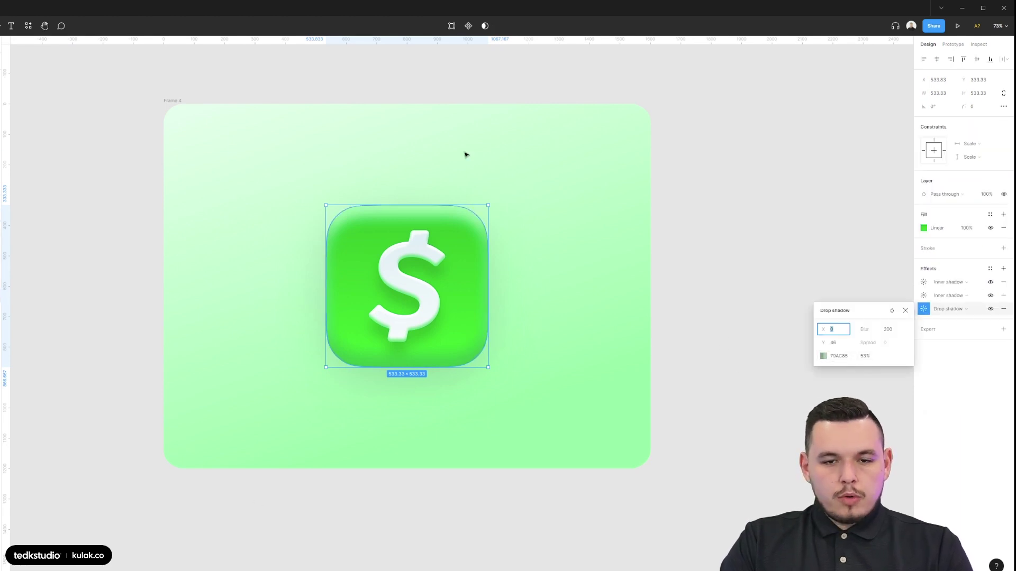
scroll(511, 145, up, 2)
drag(865, 358, 885, 357)
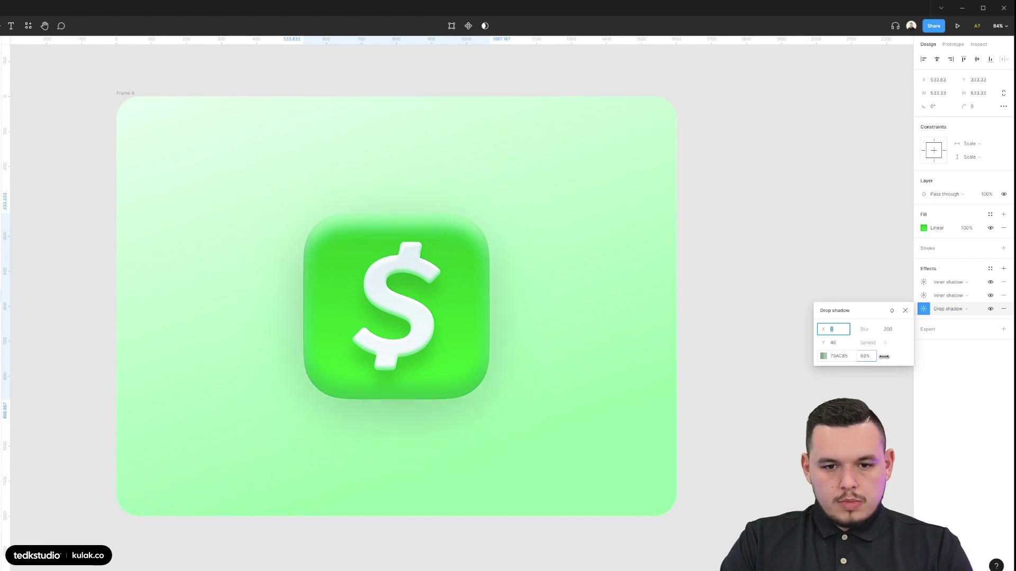
drag(825, 344, 883, 343)
Sample the frame's background green for the drop shadow and shift it to a more saturated green at 100% opacity.
click(823, 358)
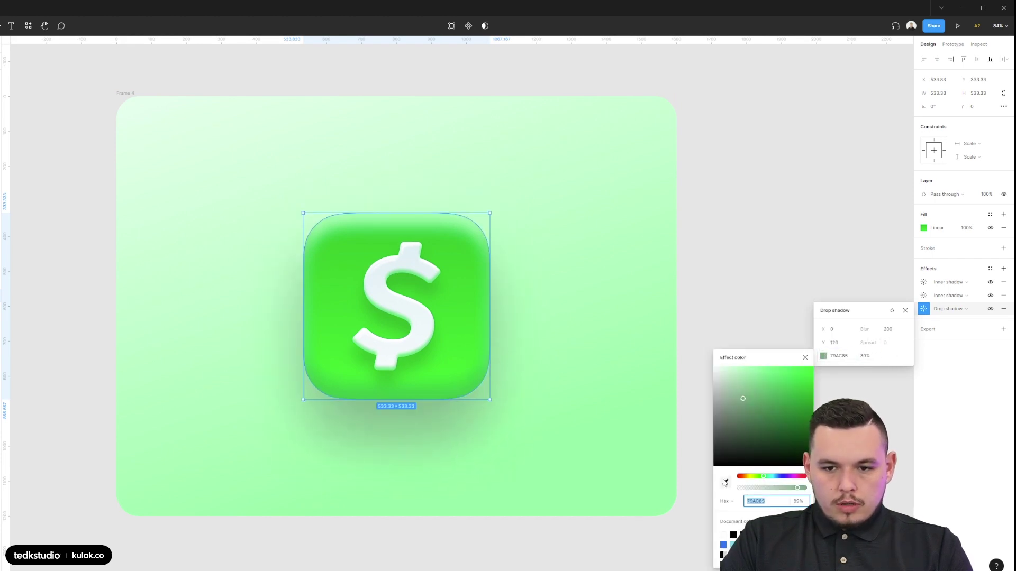
click(725, 483)
click(652, 380)
drag(768, 387, 776, 388)
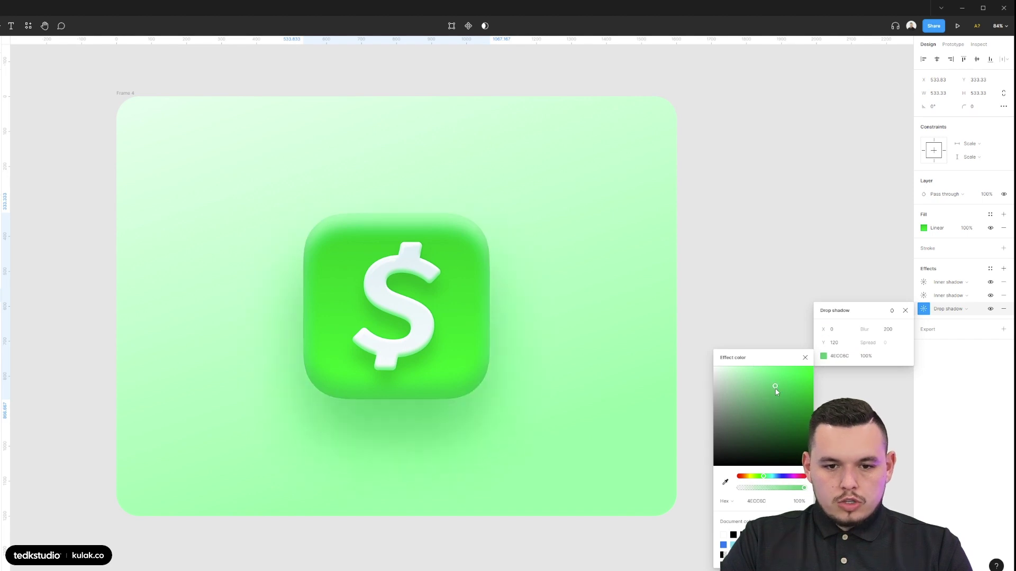
scroll(613, 349, down, 2)
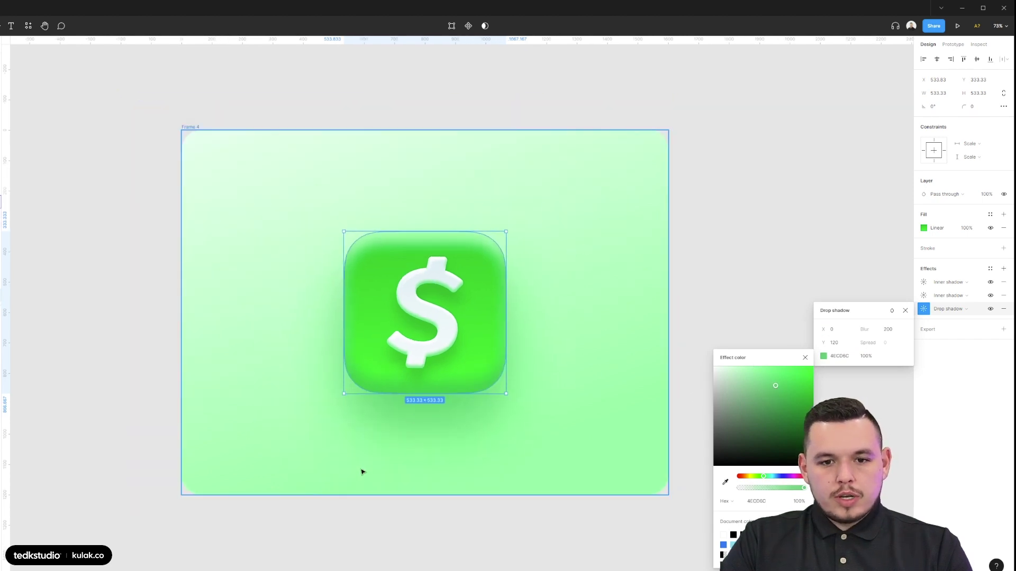
scroll(361, 472, up, 4)
scroll(464, 348, down, 1)
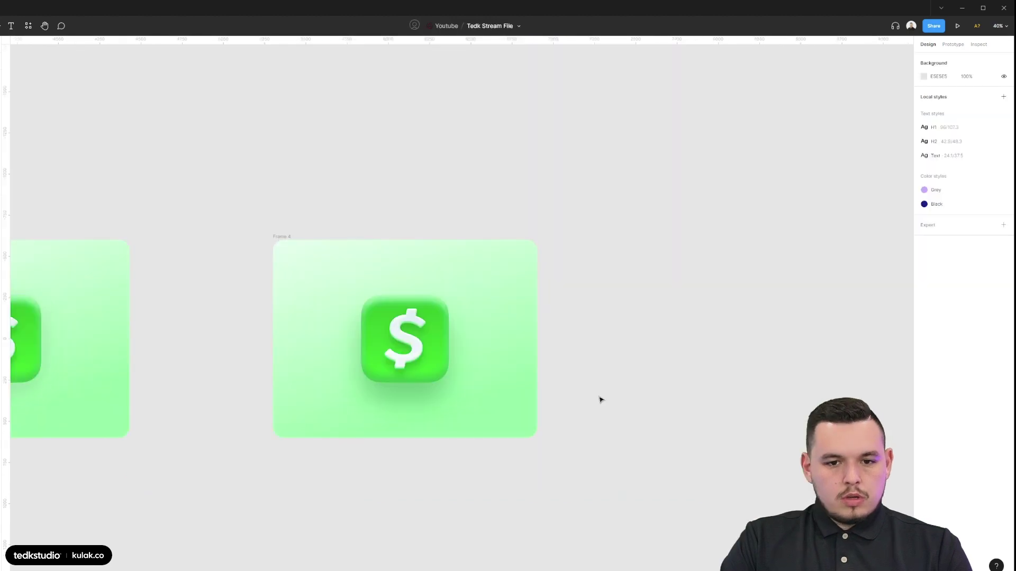
Fine-tune the green shade of the icon background's drop shadow in the rightmost frame.
drag(599, 399, 563, 381)
scroll(374, 350, up, 3)
click(431, 345)
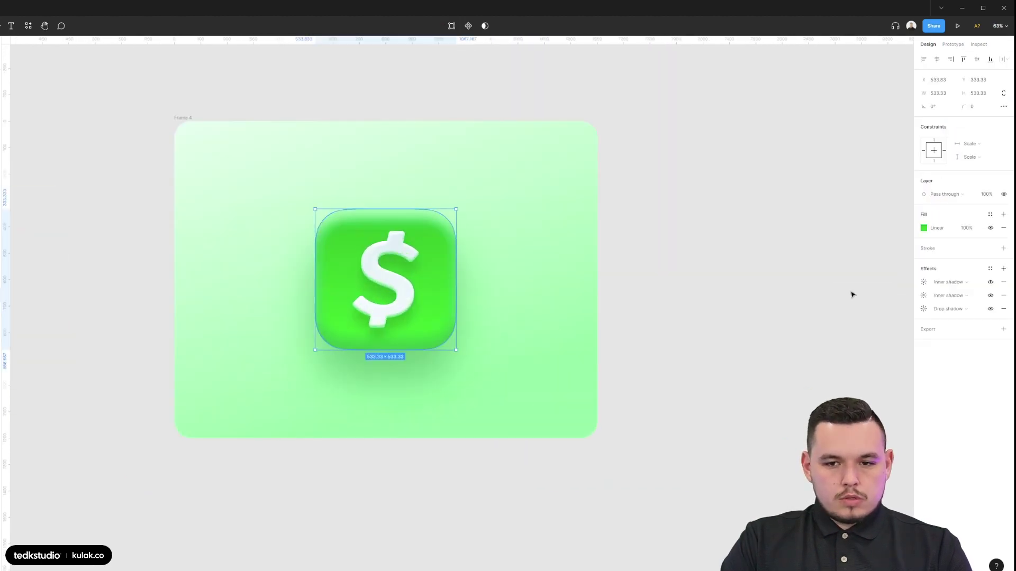
click(923, 309)
click(824, 356)
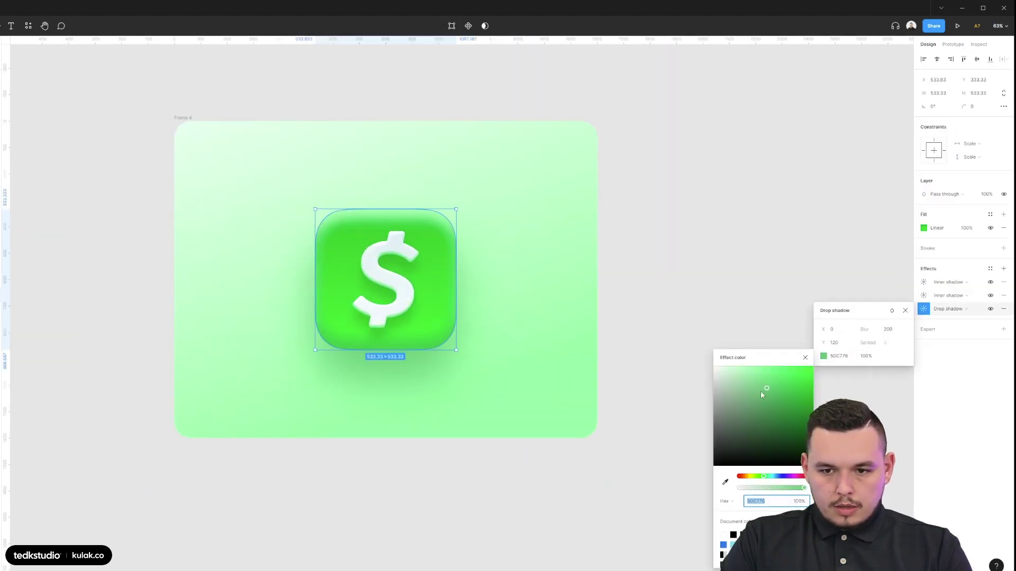
click(761, 389)
scroll(559, 354, down, 2)
Delete the middle of the three frames, the first green-gradient version.
click(656, 295)
drag(656, 295, 828, 269)
scroll(842, 266, down, 2)
scroll(842, 268, down, 2)
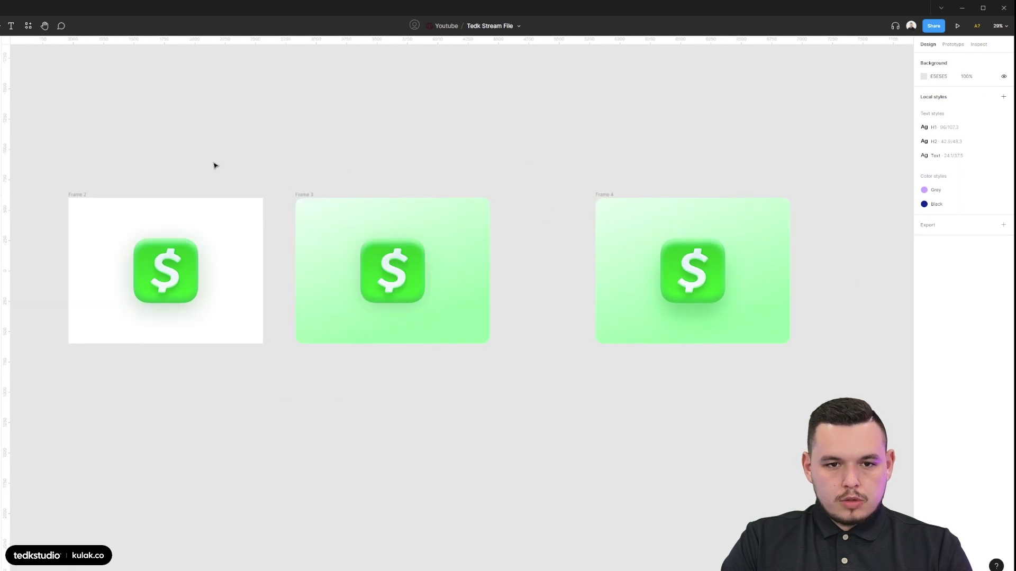
scroll(453, 261, down, 2)
scroll(367, 173, up, 1)
click(369, 175)
click(368, 173)
key(Delete)
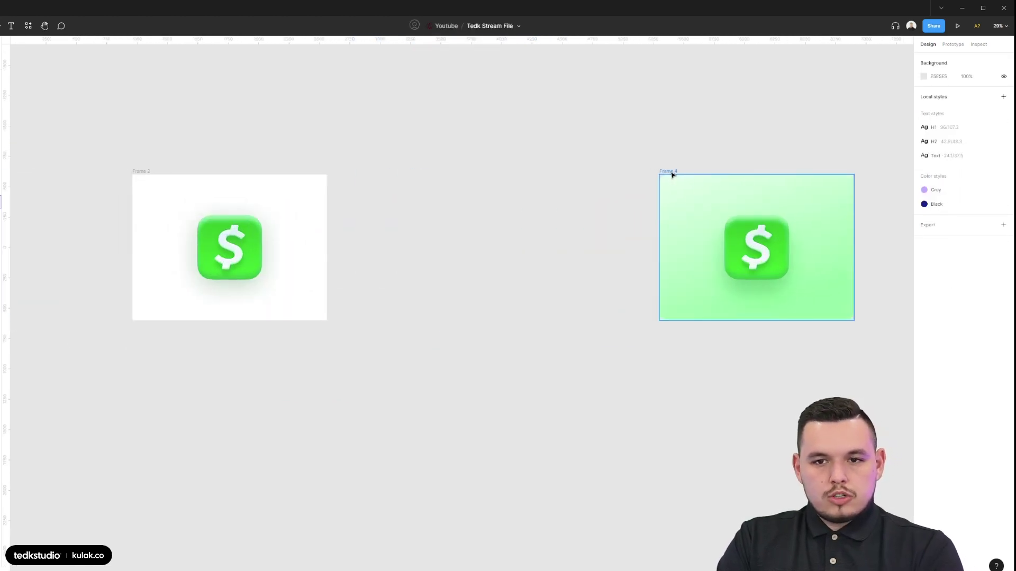
Move the remaining green-gradient frame next to the white frame.
drag(670, 173, 370, 180)
scroll(228, 177, up, 3)
click(281, 143)
scroll(283, 140, down, 1)
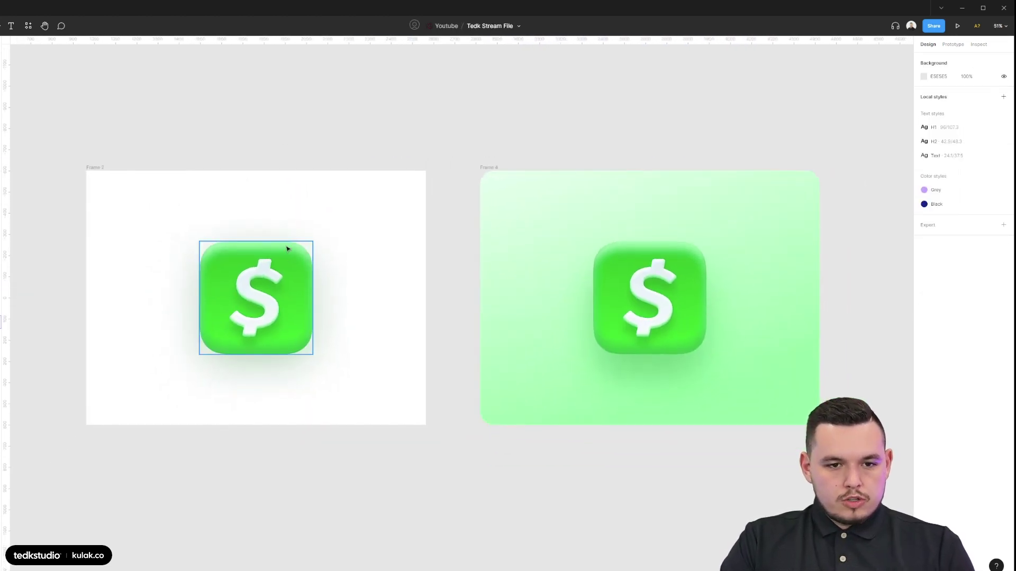
Duplicate the white icon frame to its left.
drag(102, 172, 193, 176)
click(192, 175)
drag(256, 225, 610, 249)
scroll(619, 250, down, 1)
drag(728, 257, 399, 257)
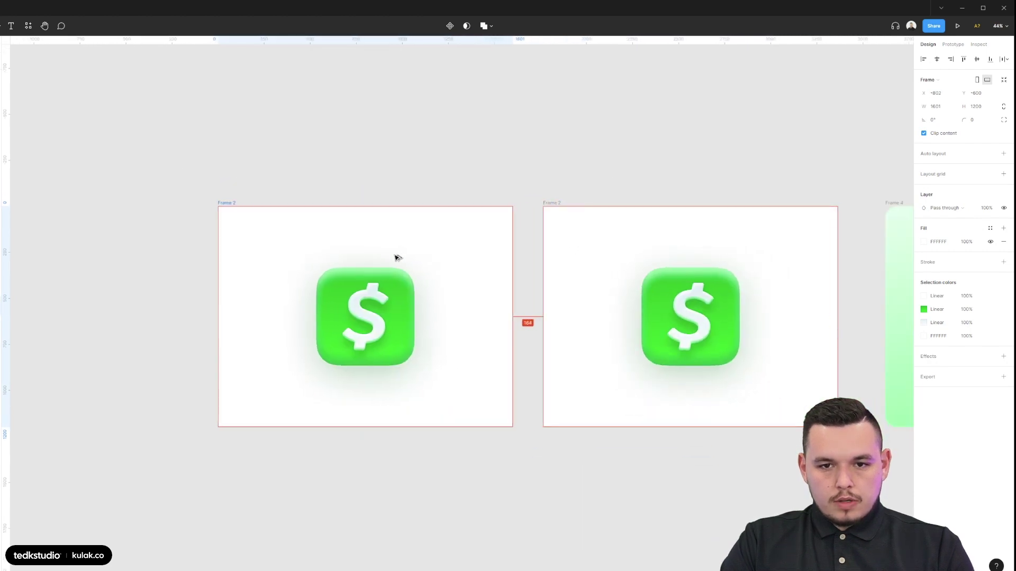
Remove both inner shadows and the drop shadow from the icon background in the white frame beside the green one.
scroll(488, 245, up, 3)
click(319, 284)
double_click(1003, 282)
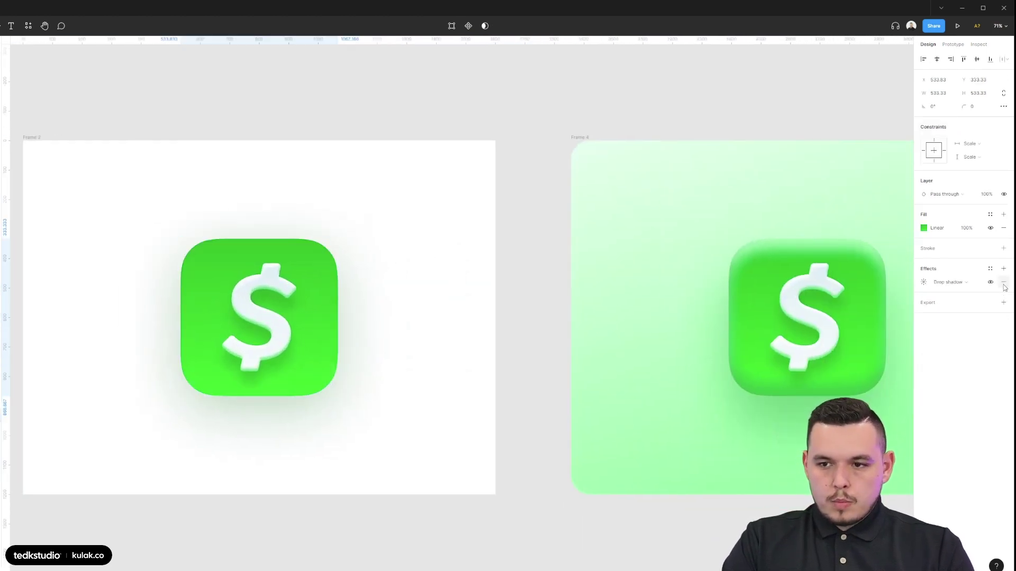
click(1004, 282)
Remove the dollar sign's effects in the white frame and replace its gradient with a solid white fill.
click(285, 291)
double_click(1003, 282)
click(1003, 227)
click(1003, 215)
click(923, 227)
drag(825, 259, 814, 238)
click(1003, 282)
Reduce the icon background in the white frame to a flat green fill by removing its gradient.
click(533, 270)
click(310, 274)
click(1003, 228)
click(395, 329)
scroll(413, 318, down, 1)
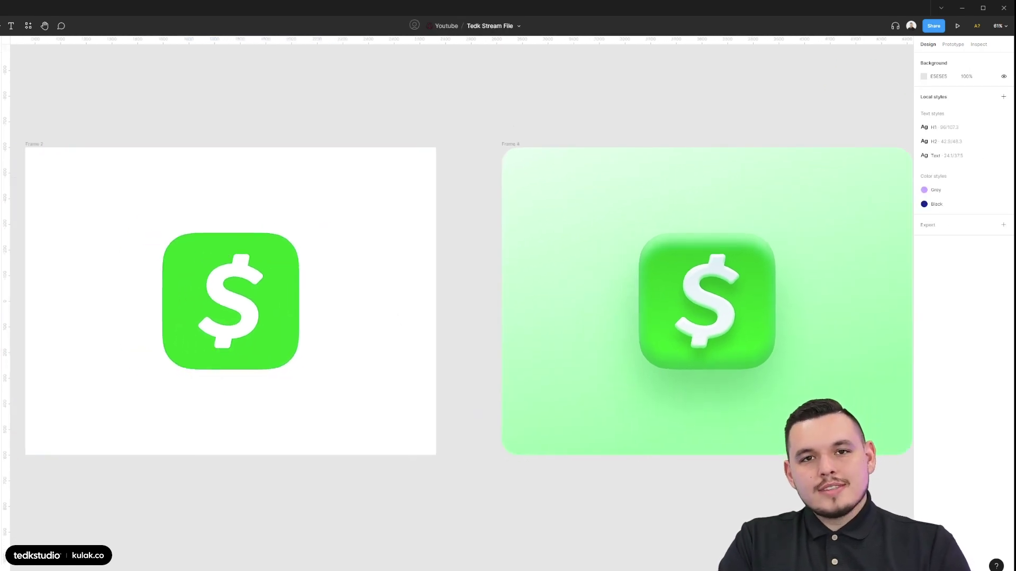